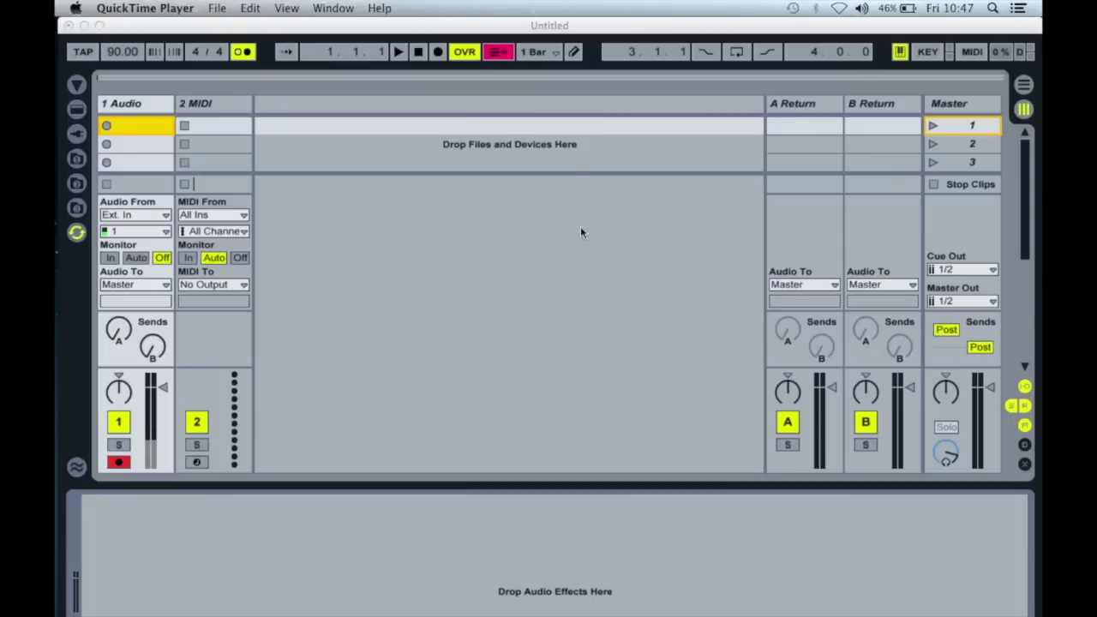
# Step: Set the global launch quantization to 1 Bar and toggle the metronome off and back on
pyautogui.click(556, 53)
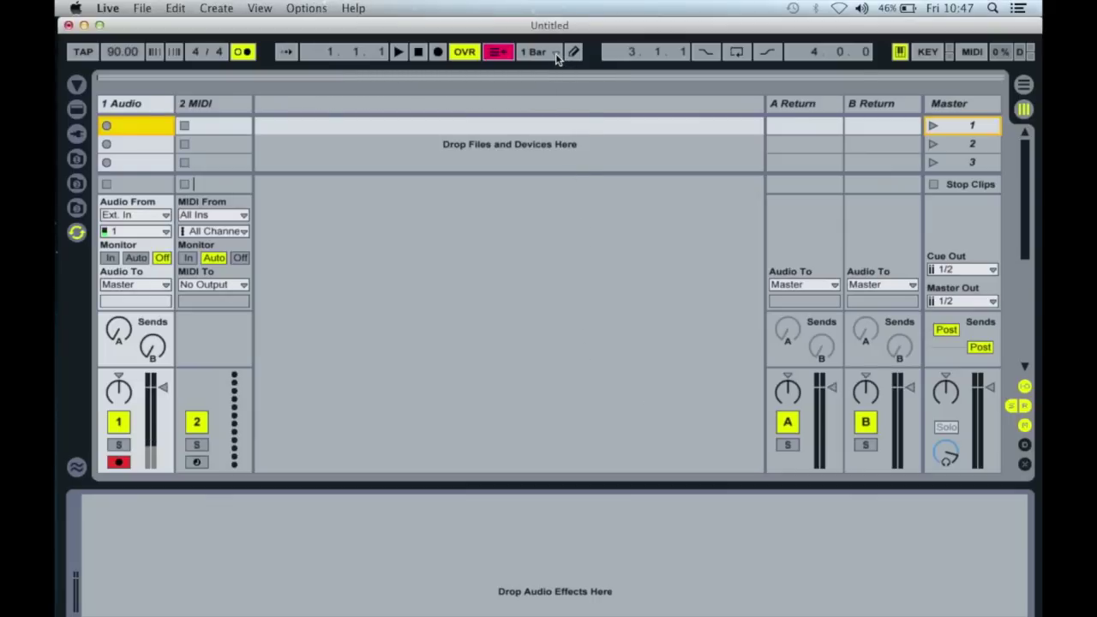
pyautogui.click(555, 53)
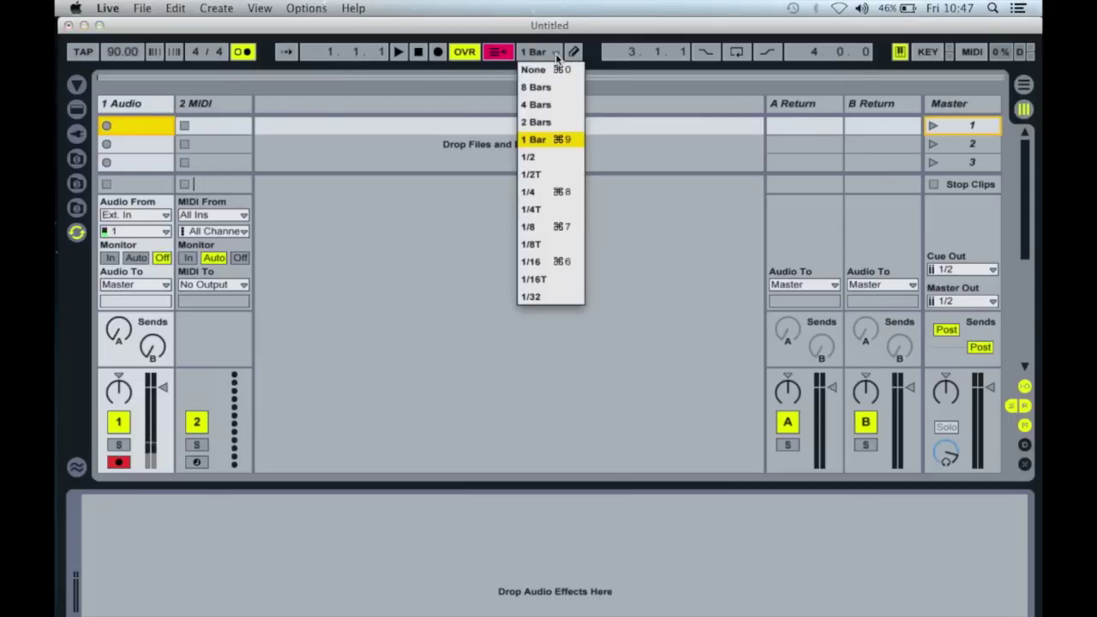
pyautogui.click(539, 143)
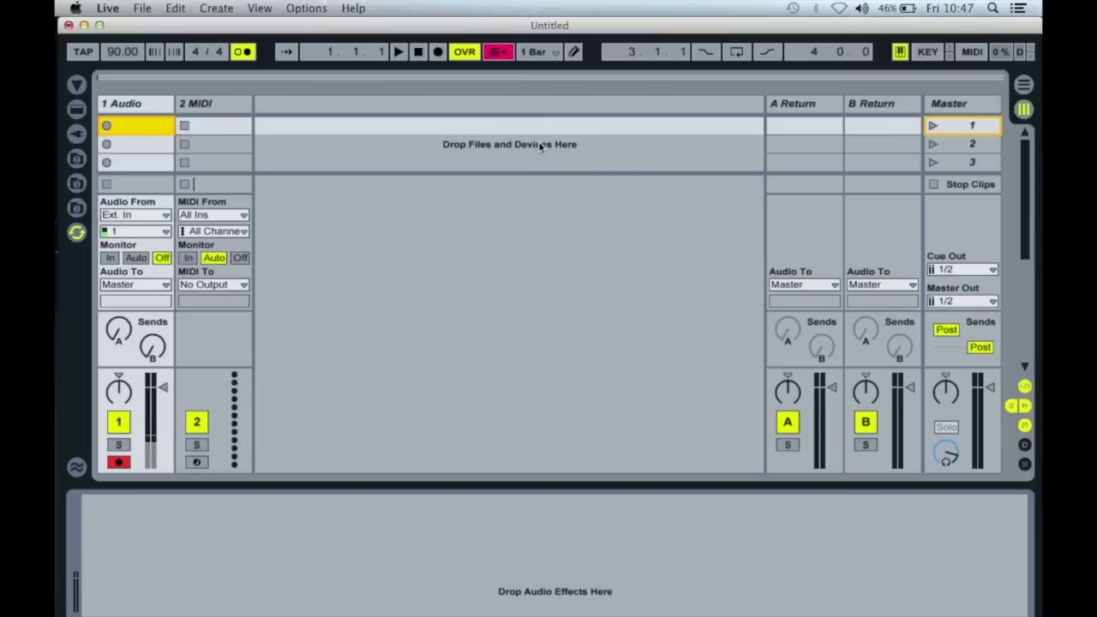
pyautogui.click(242, 53)
pyautogui.click(243, 52)
# Step: Start playback, record a loop into the first clip slot of the 1 Audio track, and stop that track's clip
pyautogui.click(399, 52)
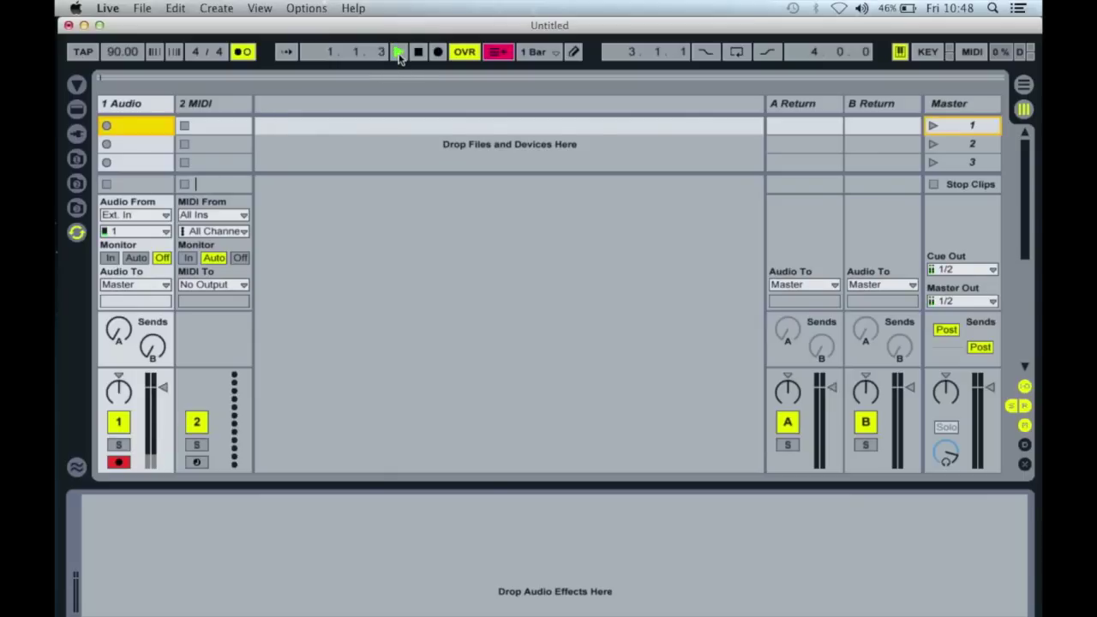
pyautogui.click(106, 126)
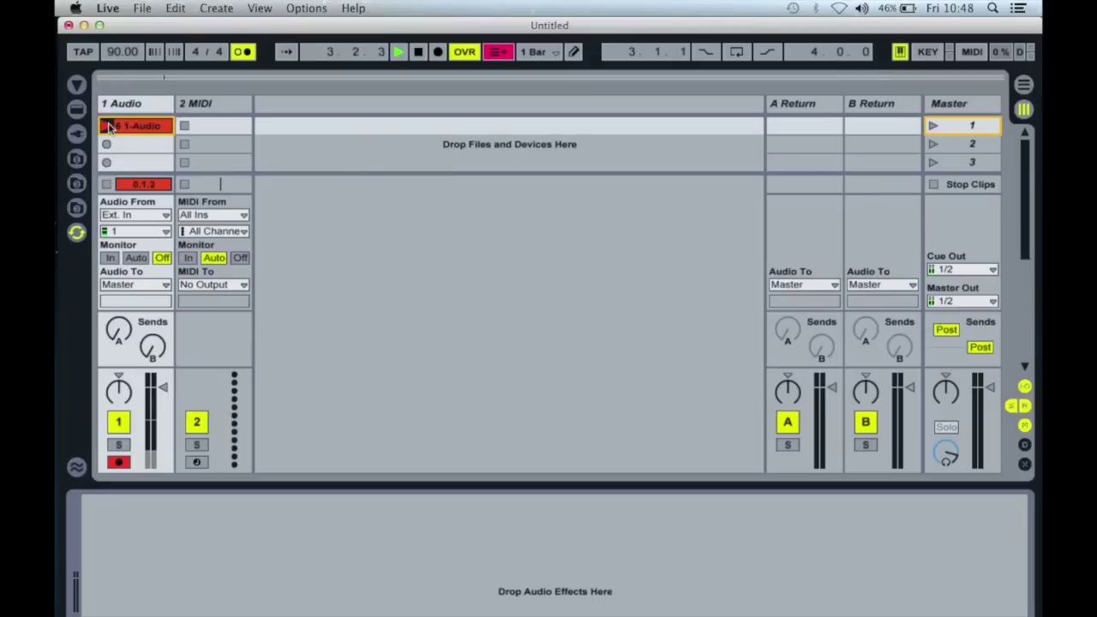
pyautogui.click(106, 126)
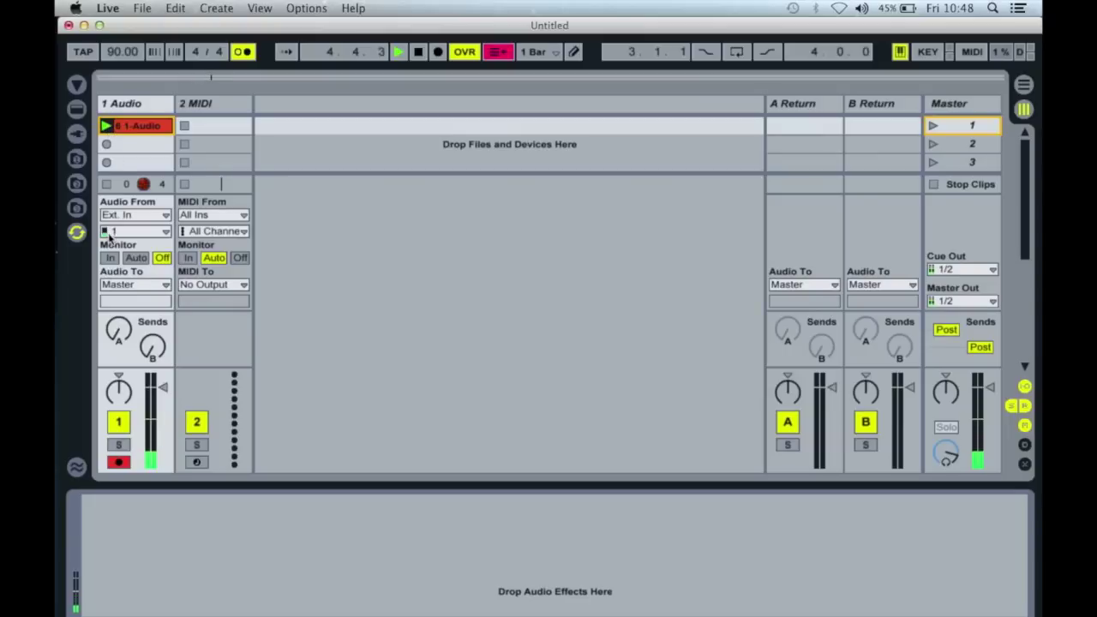
pyautogui.click(106, 186)
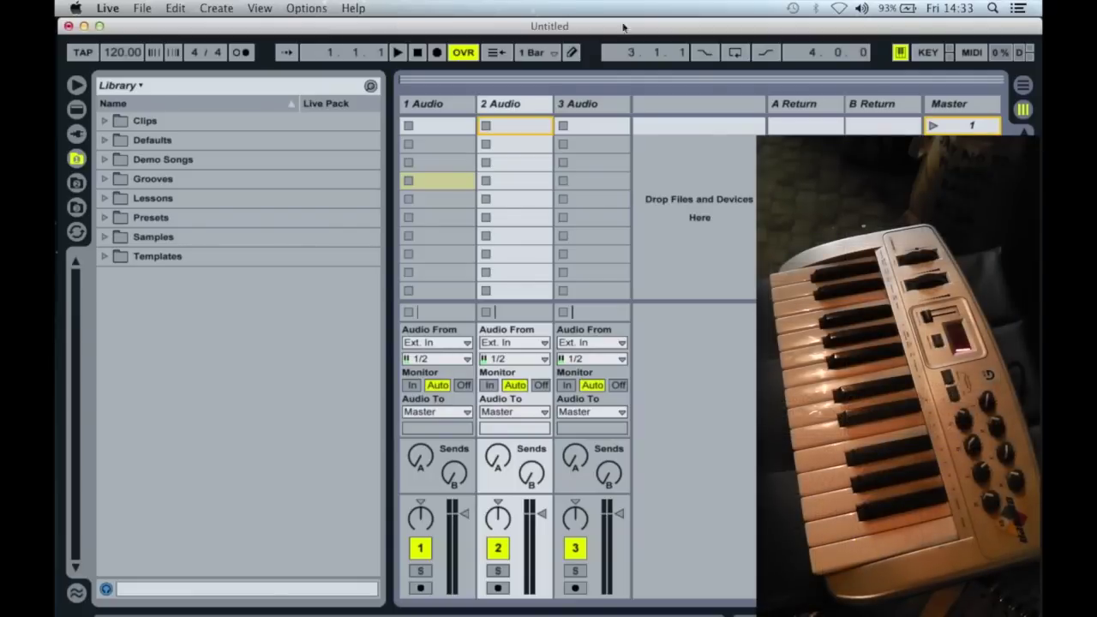
# Step: Map track 1's first three slots to channel 1 notes C-2, C#-2 and D#-2, clip stop to A#-2, volume to CC 1, pan to Pitchbend
pyautogui.click(972, 52)
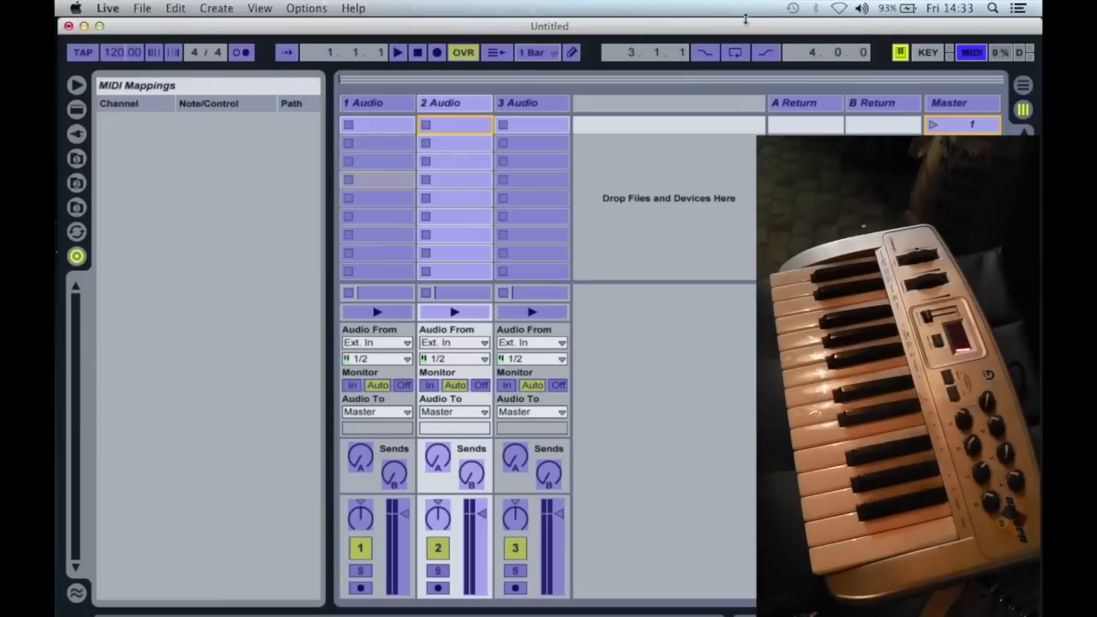
pyautogui.click(360, 127)
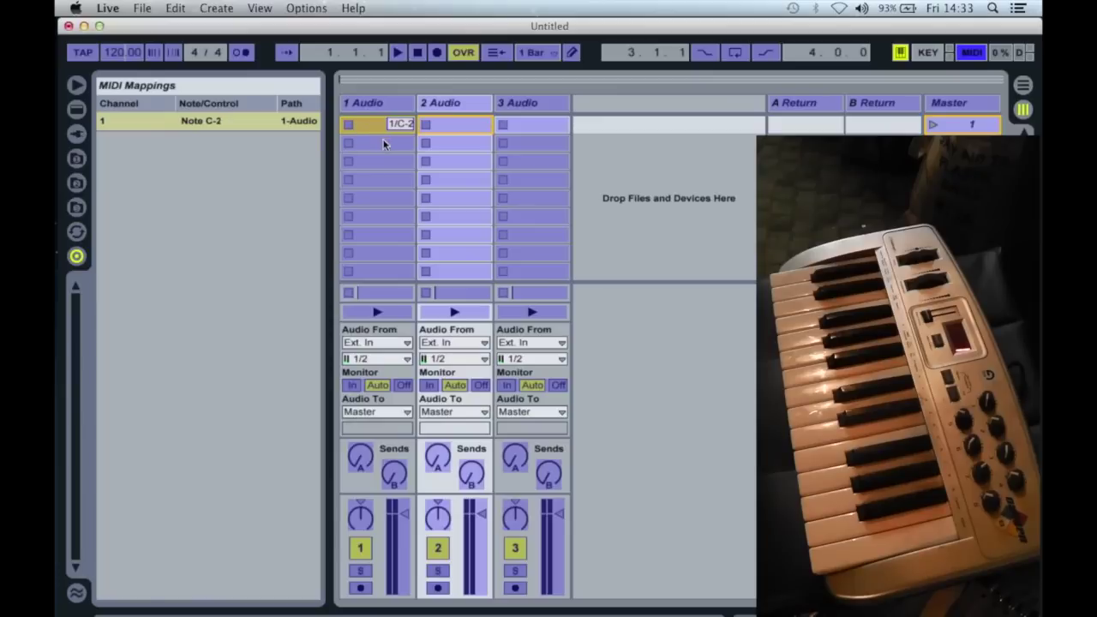
pyautogui.click(383, 147)
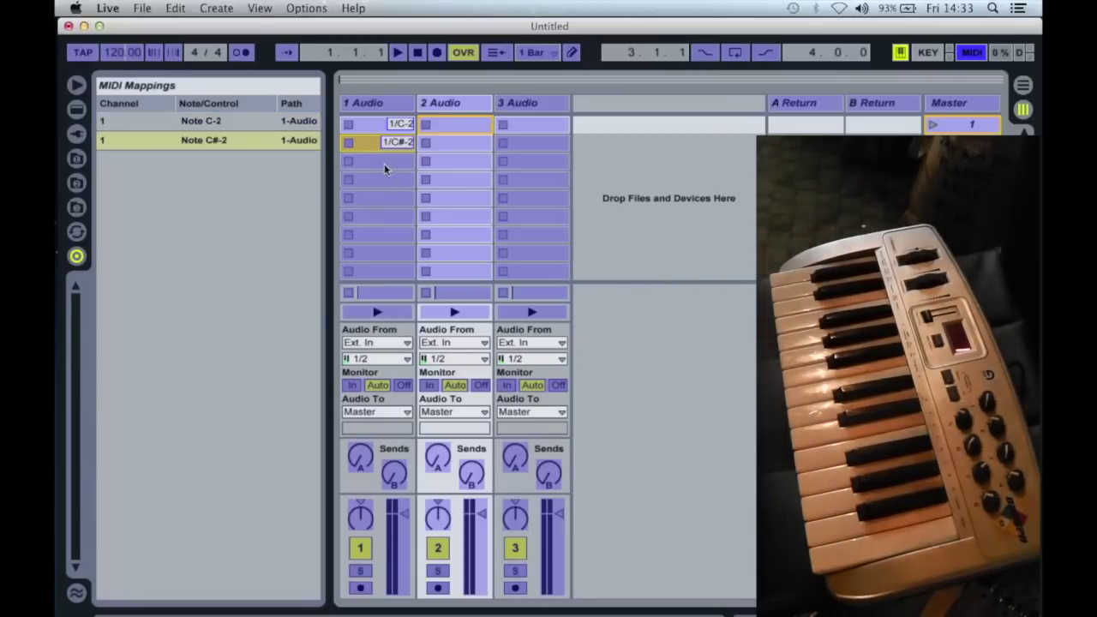
pyautogui.click(384, 163)
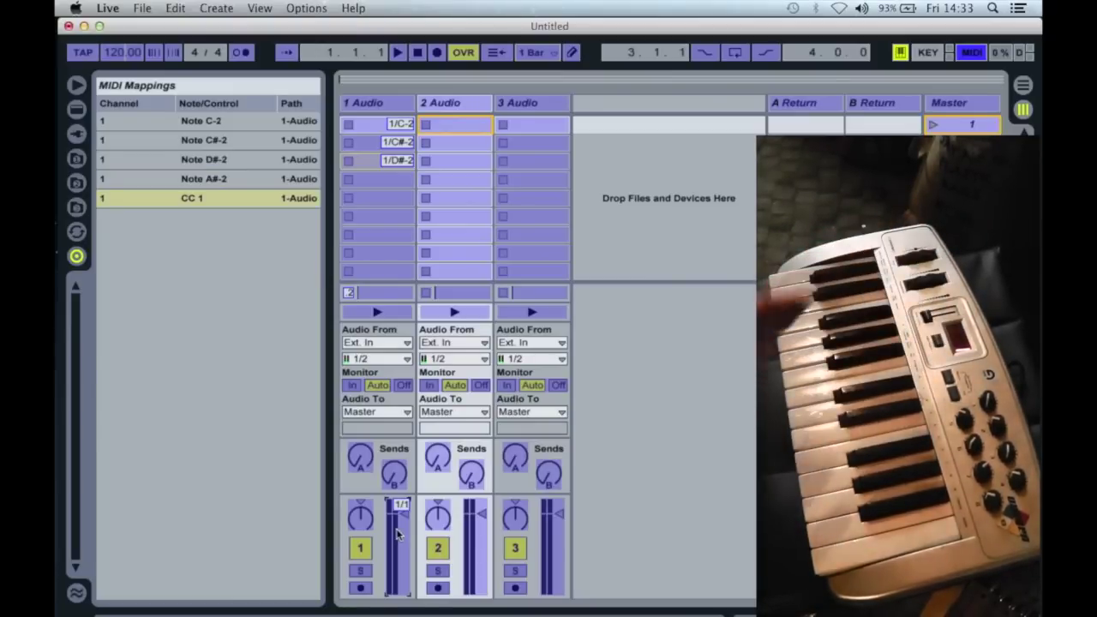
pyautogui.click(360, 519)
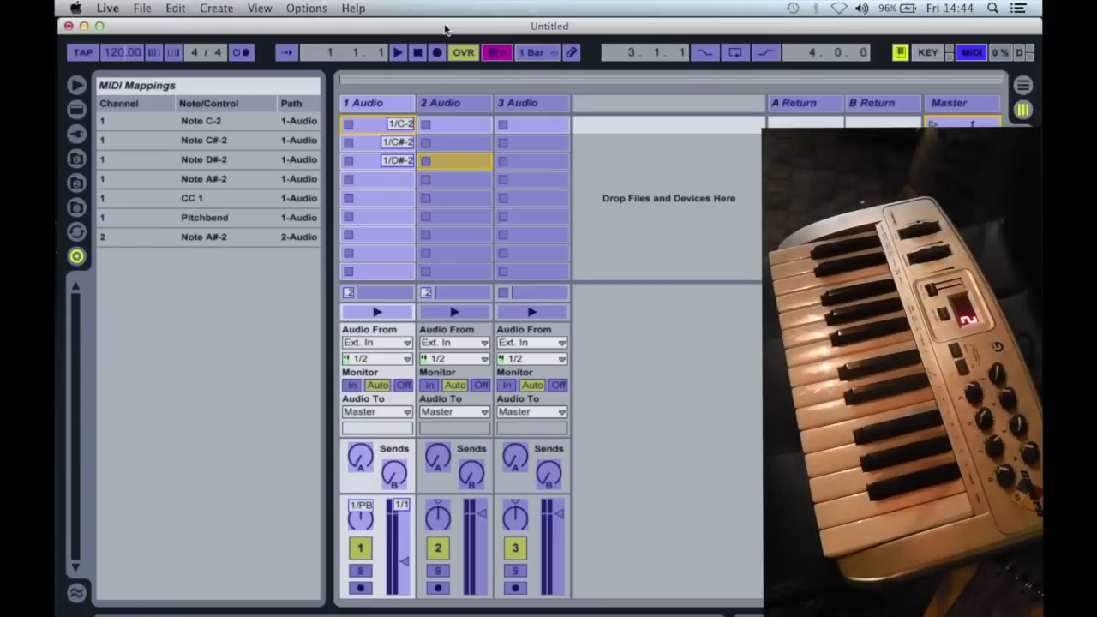
# Step: MIDI-map the first three clip slots of track 2 to channel 2 notes C-2, C#-2 and D#-2
pyautogui.click(430, 128)
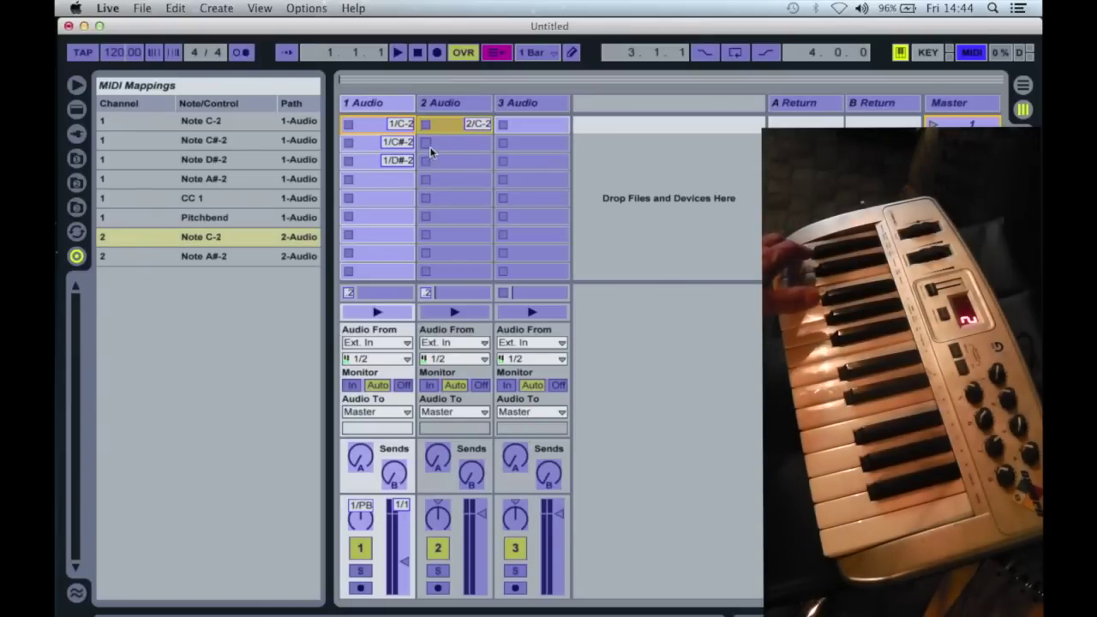
pyautogui.click(429, 148)
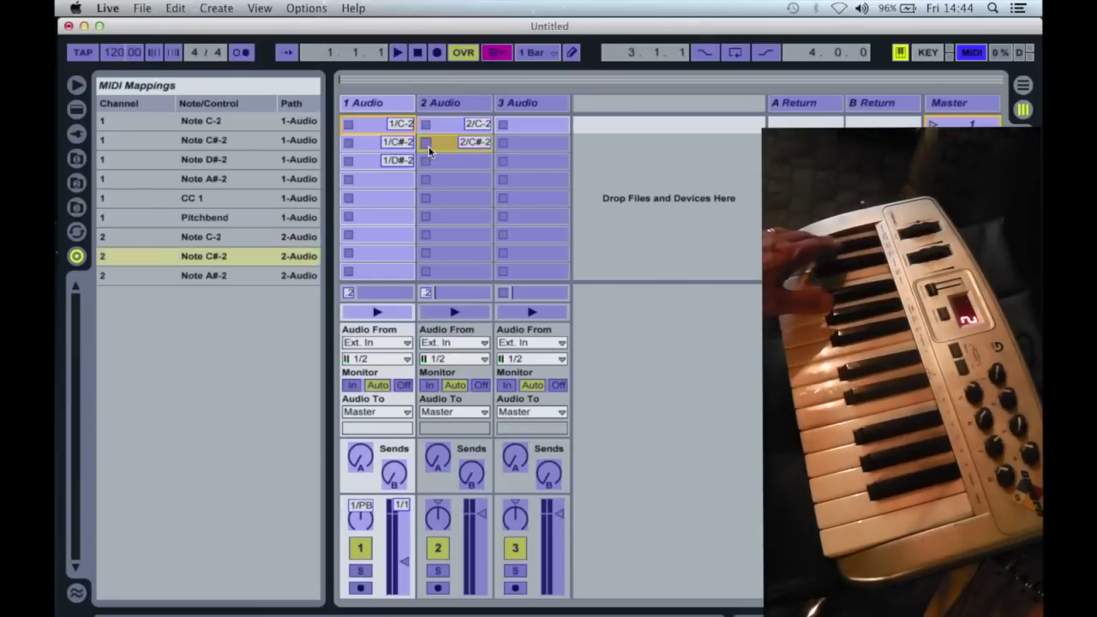
pyautogui.click(436, 165)
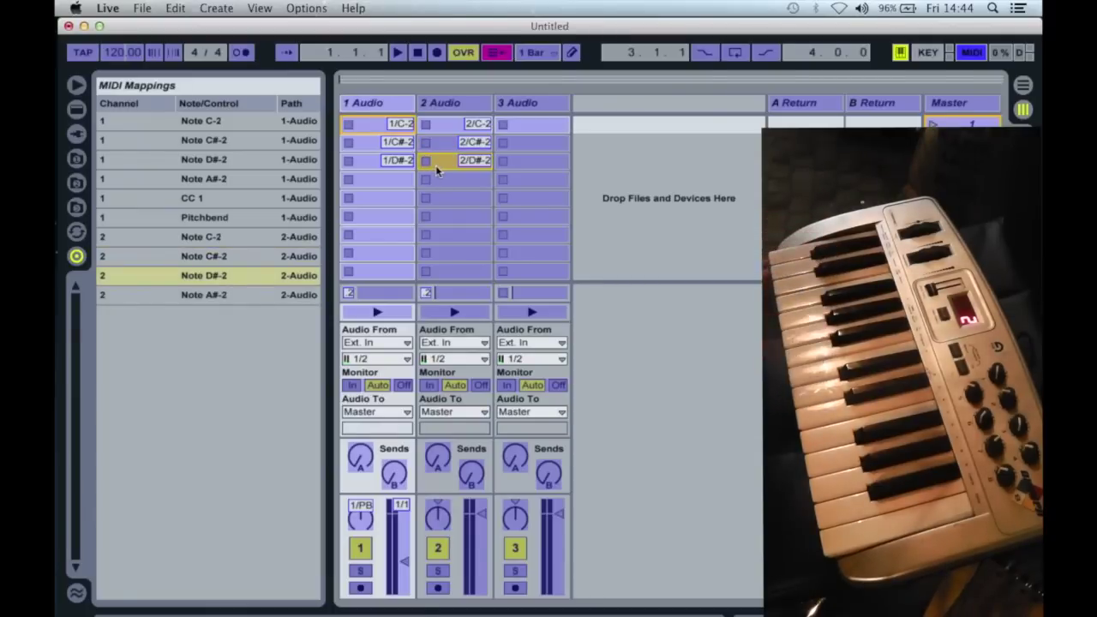
# Step: Map track 2's volume to CC 1 and its pan to Pitchbend on channel 2, and leave MIDI mapping mode
pyautogui.click(425, 293)
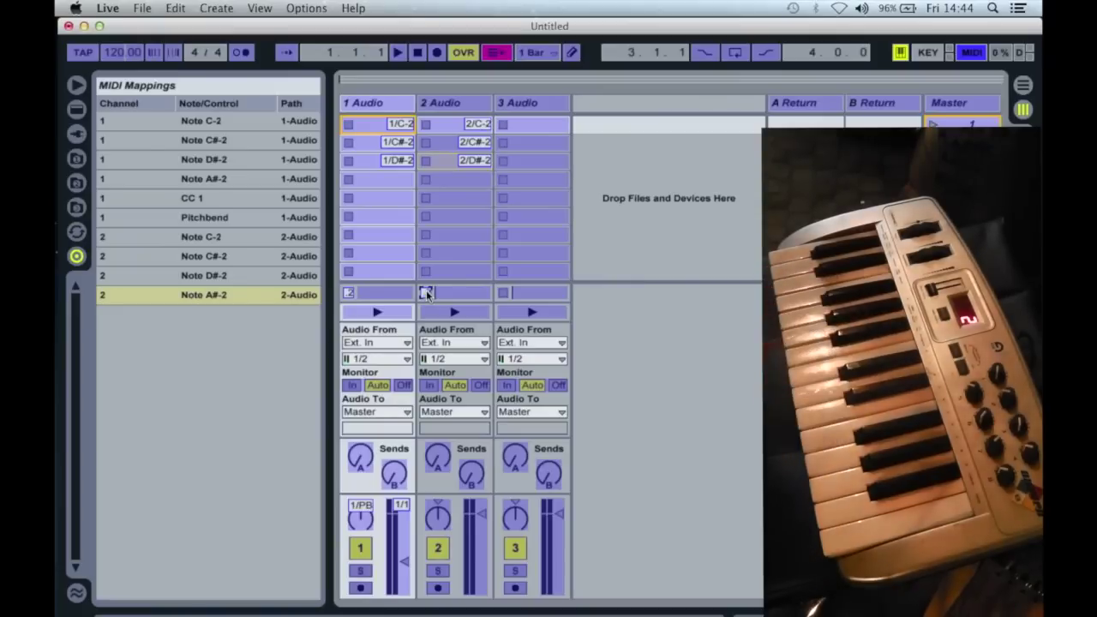
pyautogui.click(471, 533)
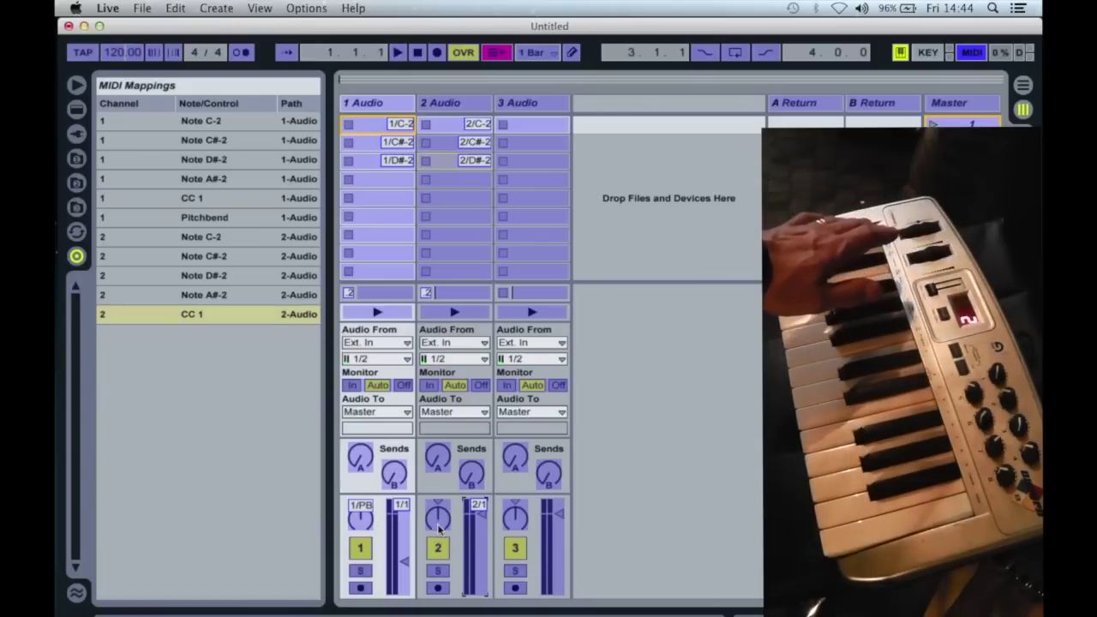
pyautogui.click(439, 521)
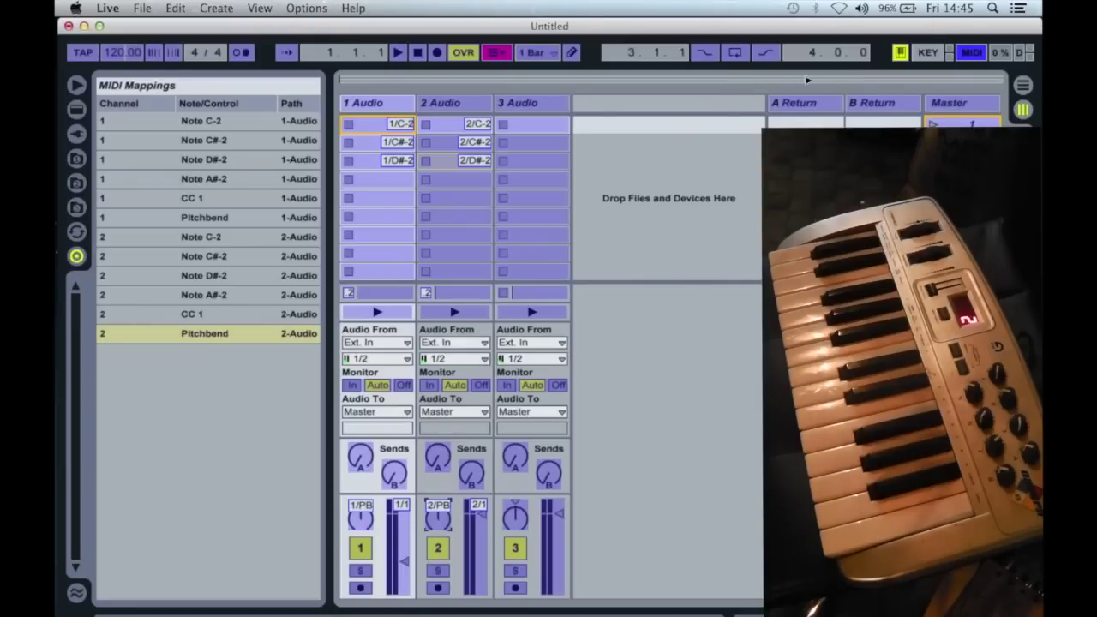
pyautogui.click(971, 52)
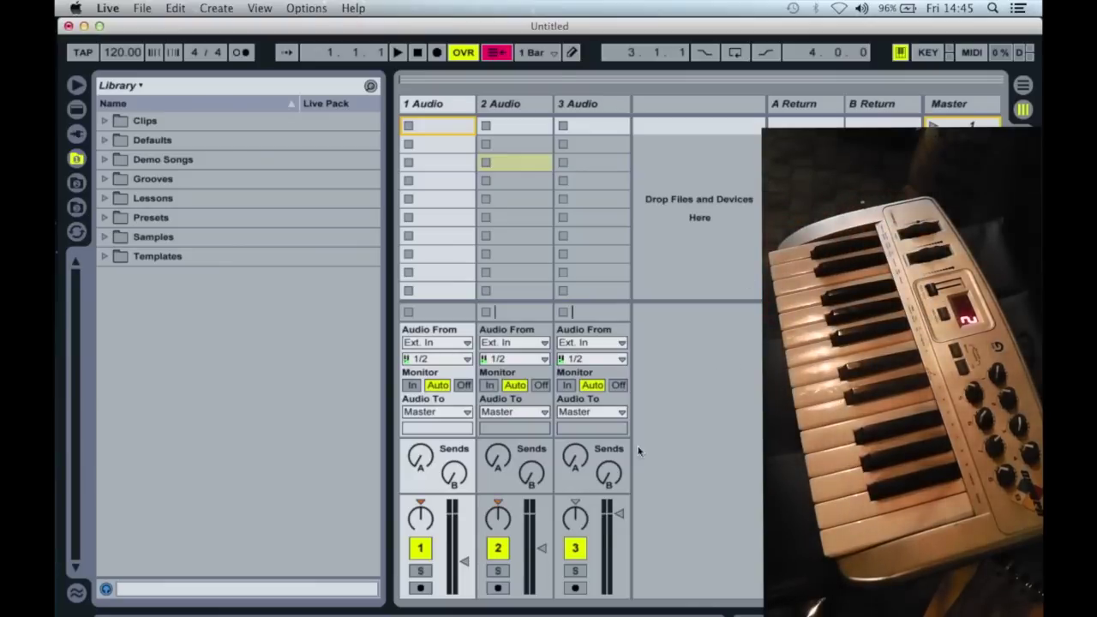
# Step: Arm the 2 Audio track for recording and launch its first clip slot
pyautogui.click(499, 588)
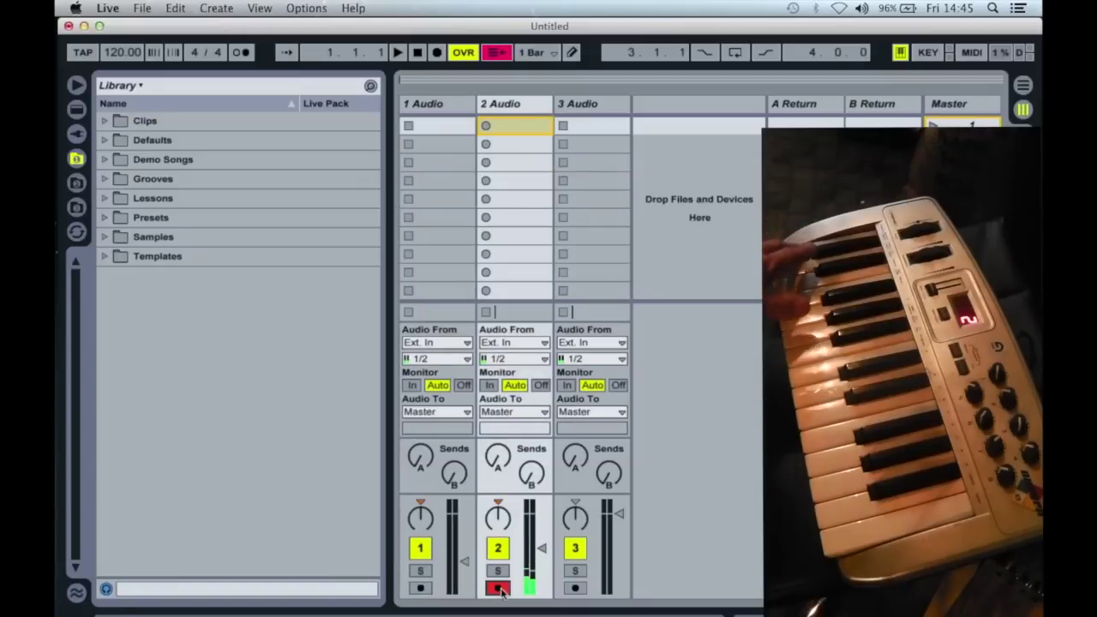
pyautogui.press('Return')
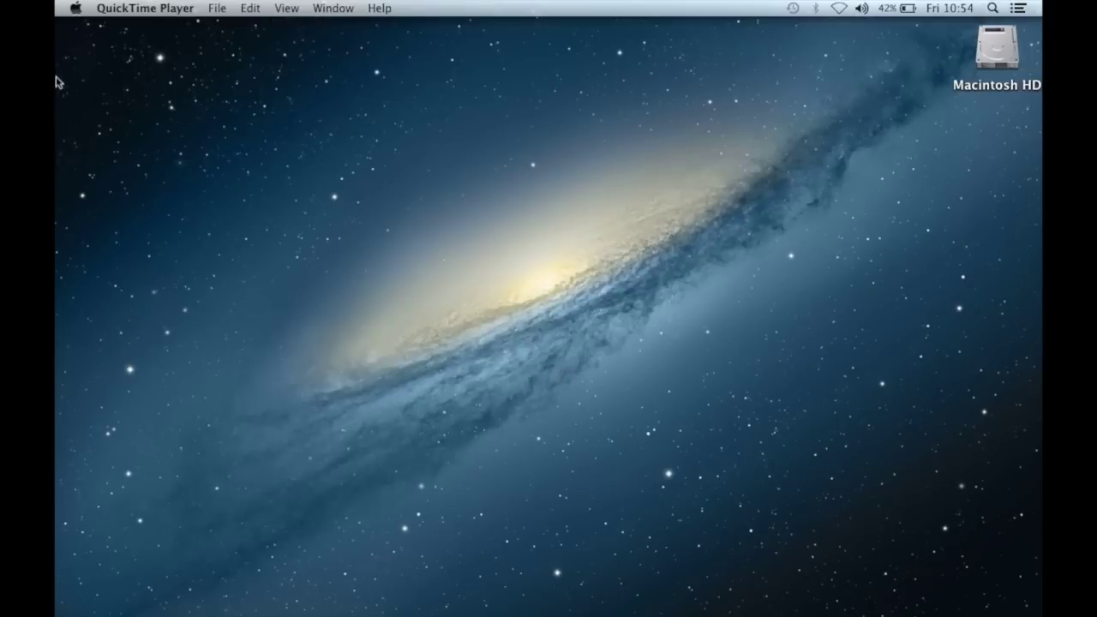
# Step: Switch to Audio MIDI Setup and show its MIDI window
pyautogui.moveTo(57, 100)
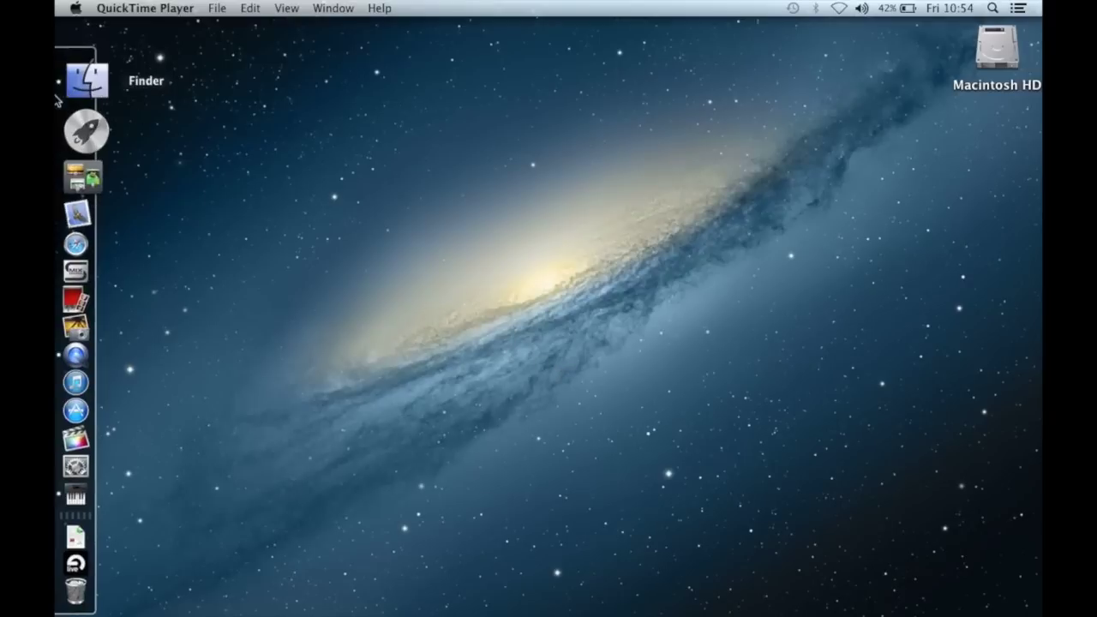
pyautogui.click(99, 130)
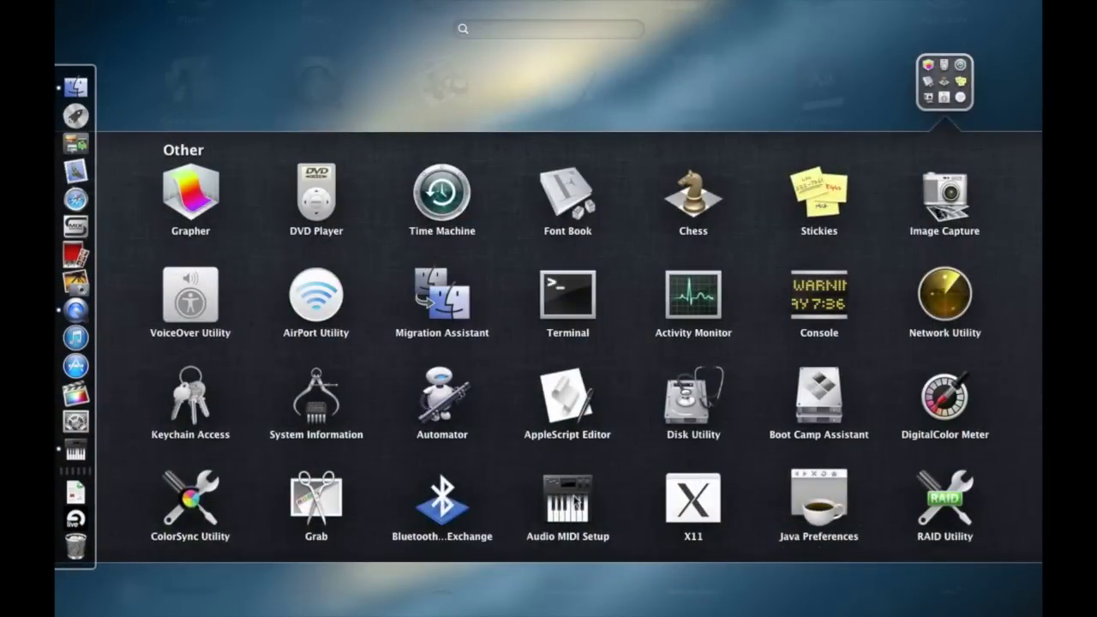
pyautogui.click(574, 499)
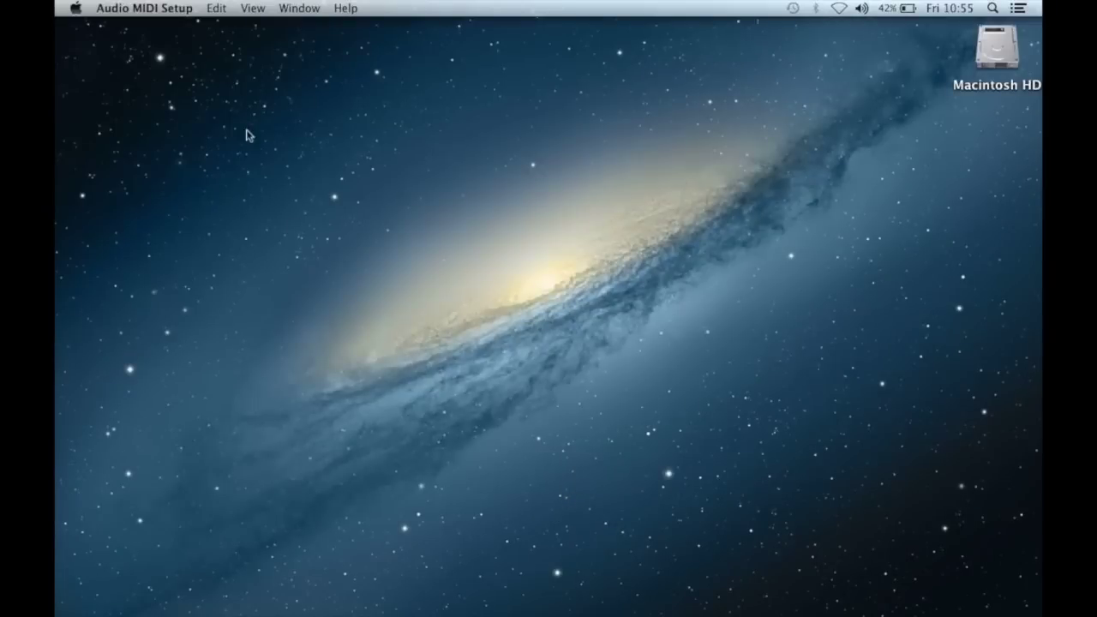
pyautogui.click(297, 8)
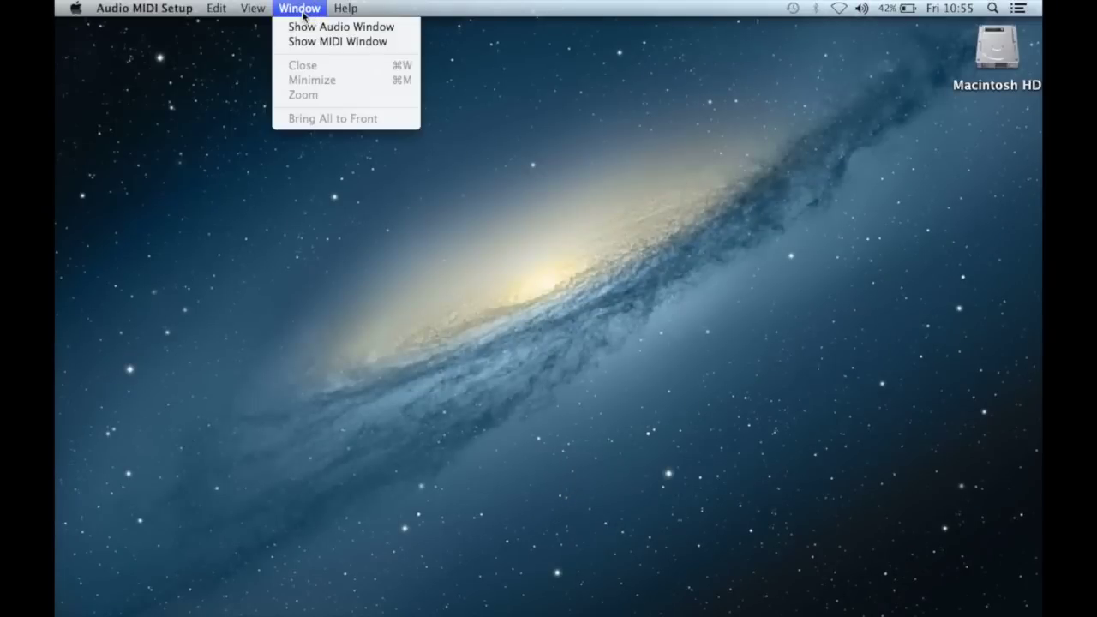
pyautogui.click(314, 43)
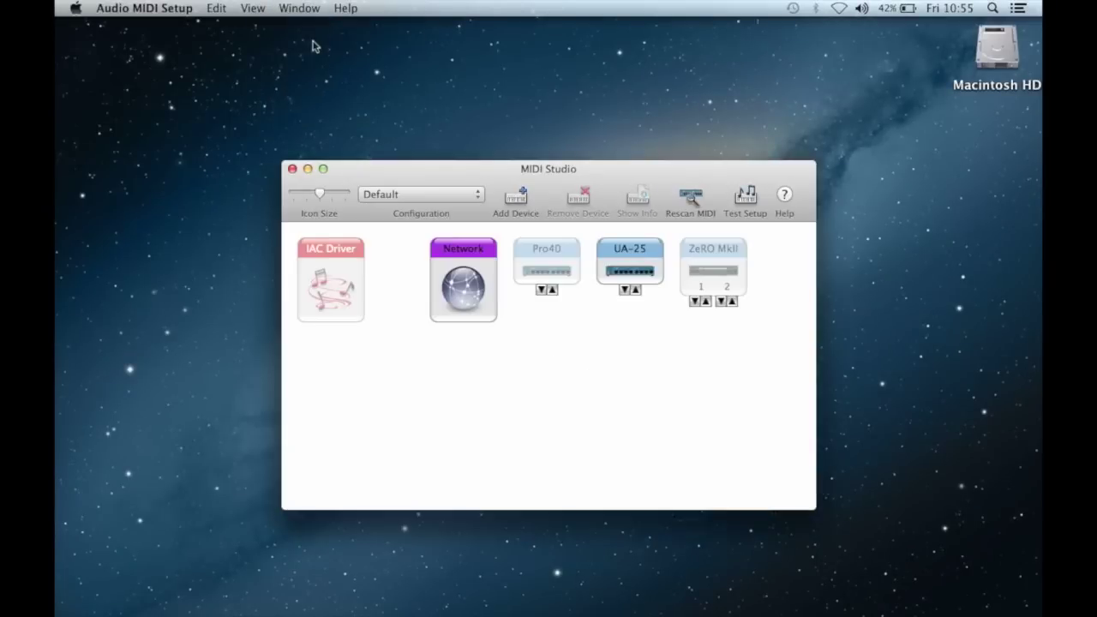
# Step: Bring the IAC Driver device online in its properties and close the MIDI setup windows
pyautogui.doubleClick(330, 283)
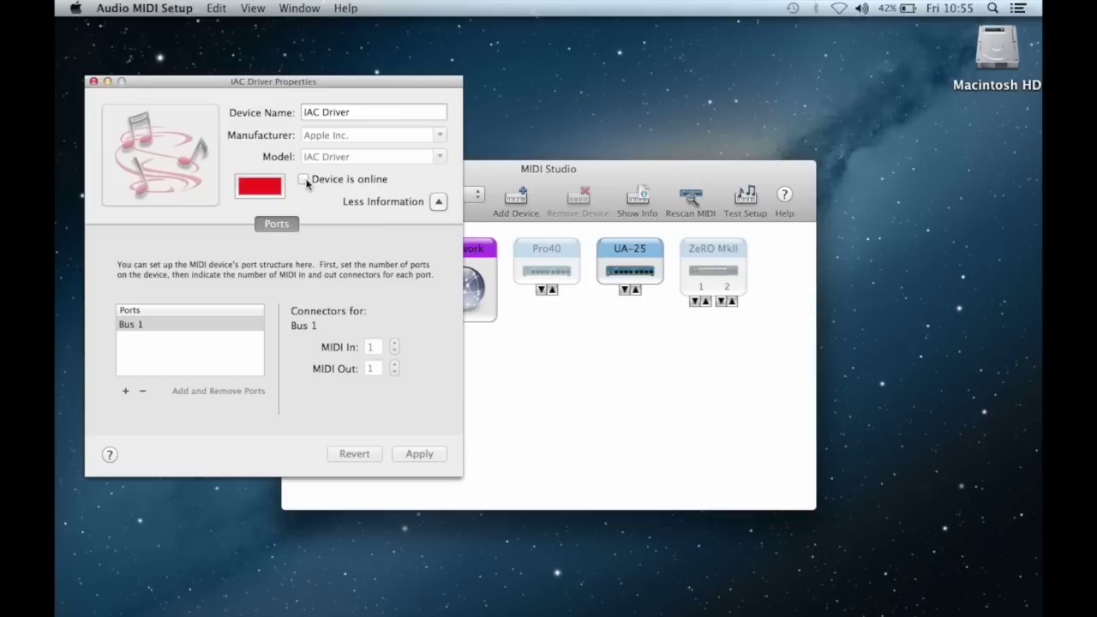
pyautogui.click(305, 181)
pyautogui.click(93, 81)
pyautogui.click(293, 170)
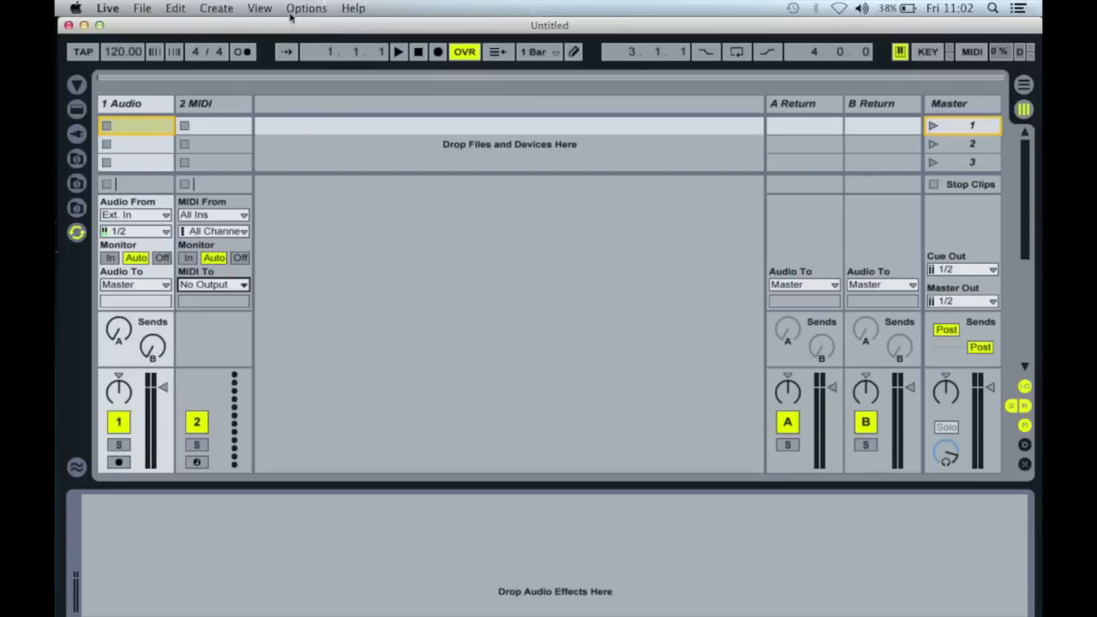
# Step: In Live's MIDI preferences, enable Track for the IAC Driver (Bus 1) output and Remote for the IAC Driver (Bus 1) input
pyautogui.click(151, 12)
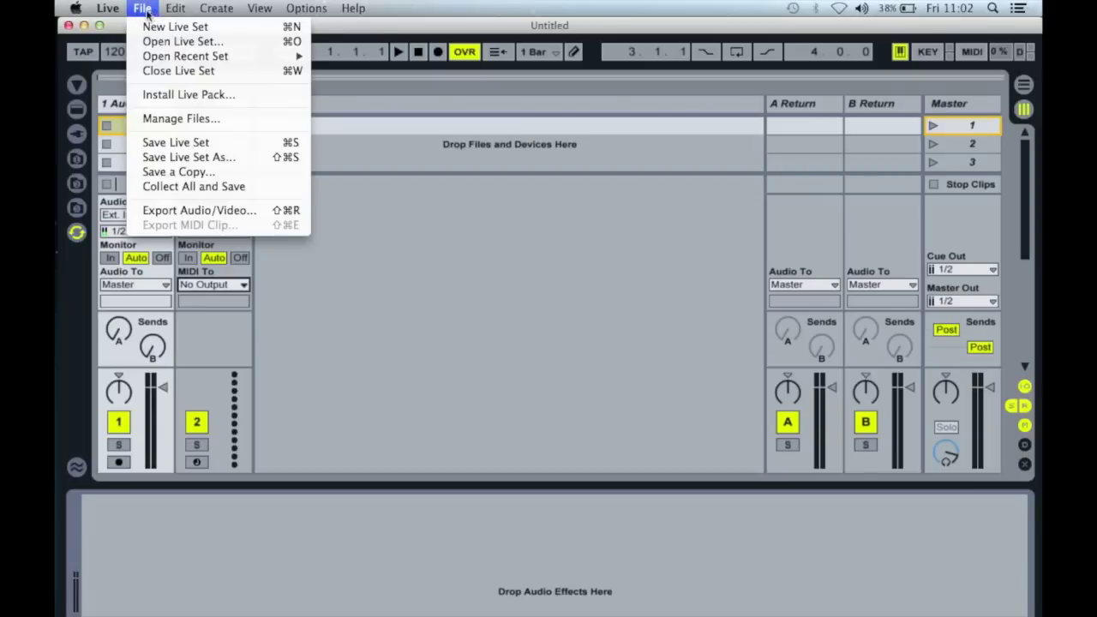
pyautogui.moveTo(110, 9)
pyautogui.click(133, 50)
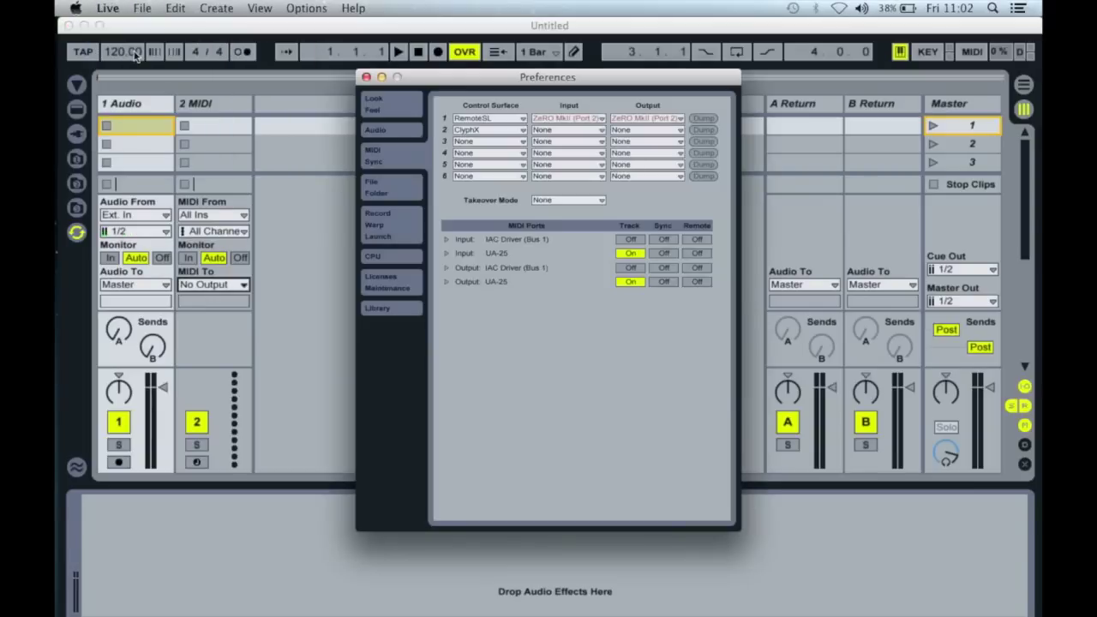
pyautogui.click(383, 165)
pyautogui.click(637, 271)
pyautogui.click(700, 239)
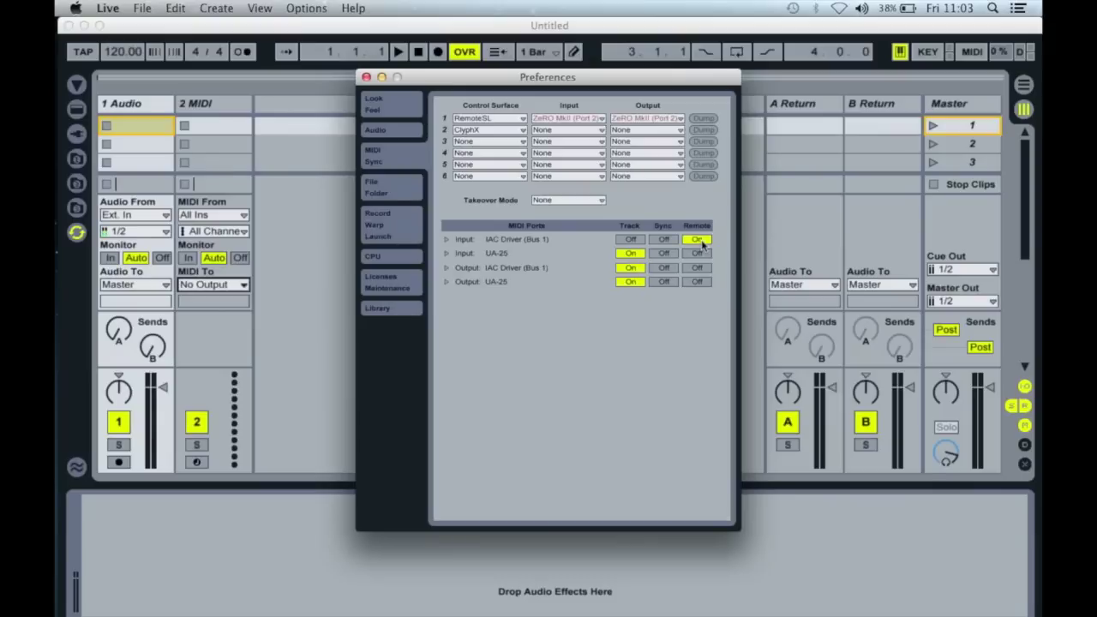
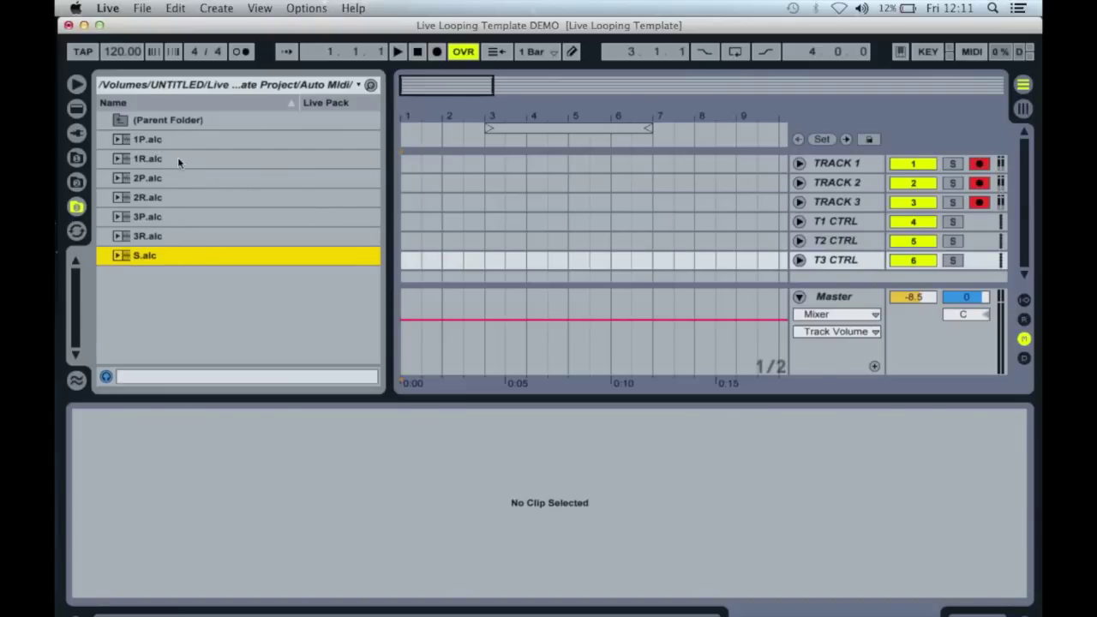
# Step: Place the 1R, 1P and S control clips on the T1 CTRL track at bars 2, 4 and 6
pyautogui.click(150, 160)
pyautogui.click(148, 166)
pyautogui.moveTo(482, 225); pyautogui.dragTo(446, 227)
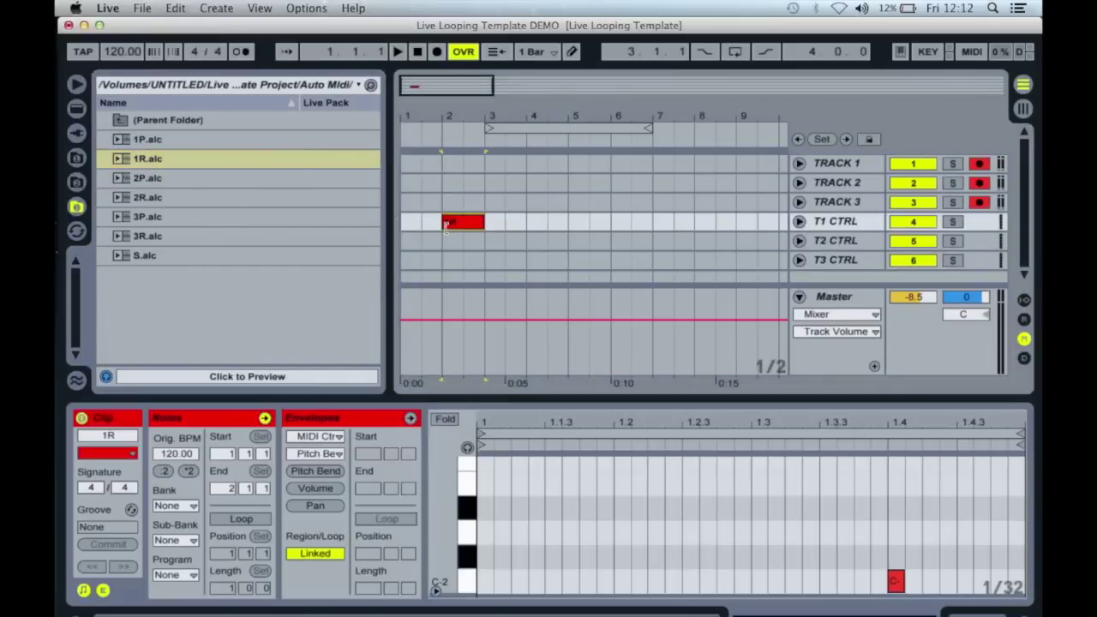
pyautogui.click(125, 144)
pyautogui.moveTo(124, 144); pyautogui.dragTo(533, 225)
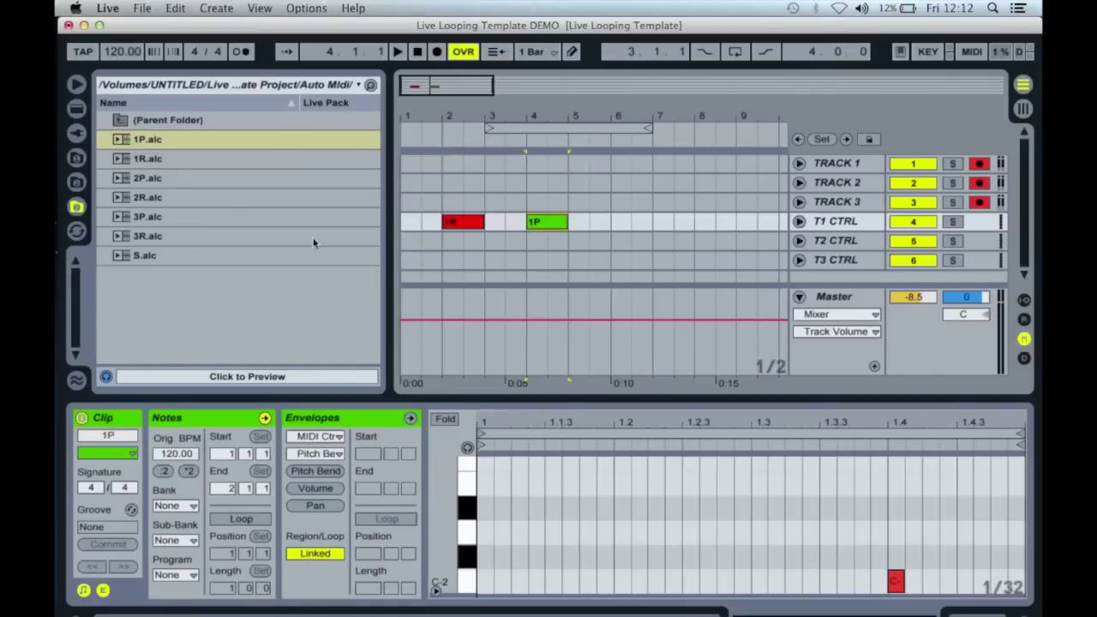
pyautogui.moveTo(148, 253); pyautogui.dragTo(604, 226)
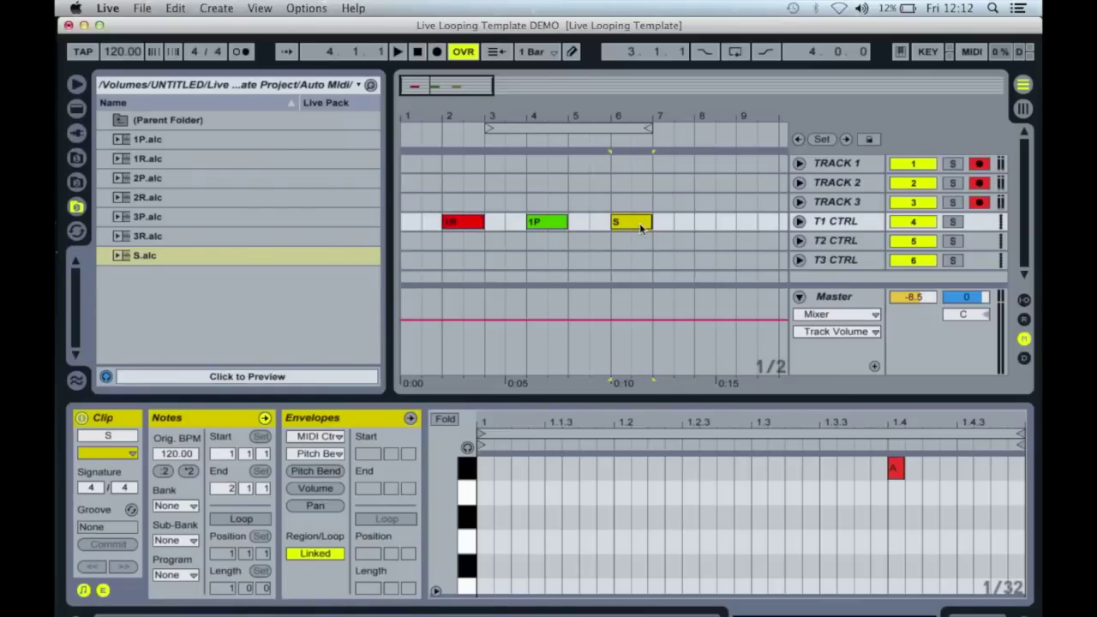
# Step: Inspect the note inside each of the 1R, 1P and S clips on the T1 CTRL track
pyautogui.click(463, 223)
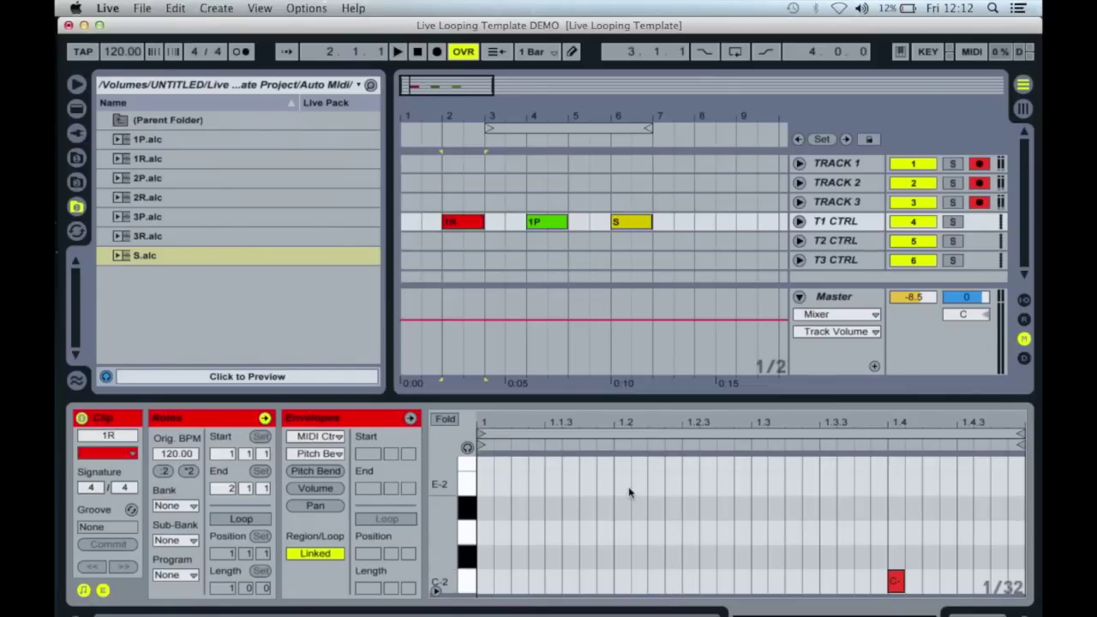
pyautogui.click(551, 224)
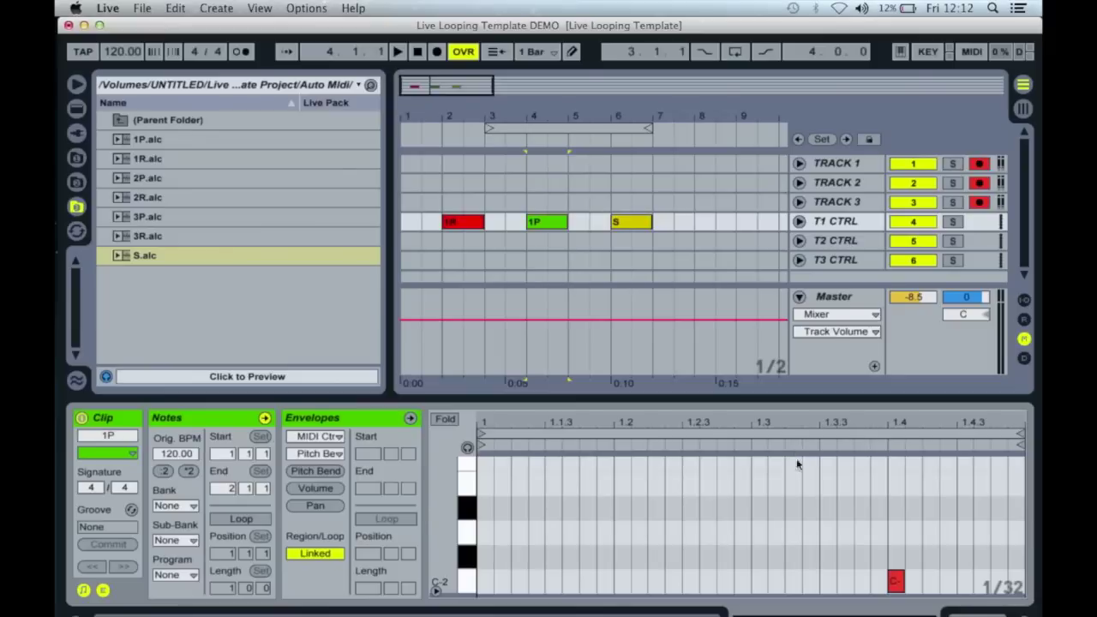
pyautogui.click(629, 223)
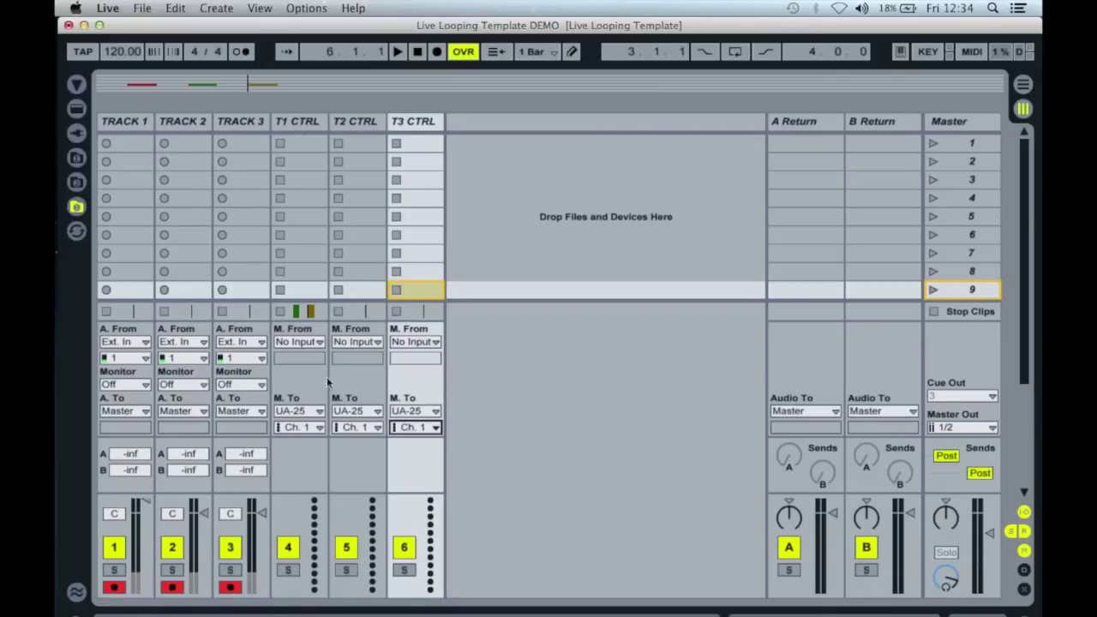
# Step: Route the MIDI output of T1 CTRL to IAC Driver (Bus 1), and T2 CTRL to IAC Driver (Bus 1) on Ch. 2
pyautogui.click(319, 412)
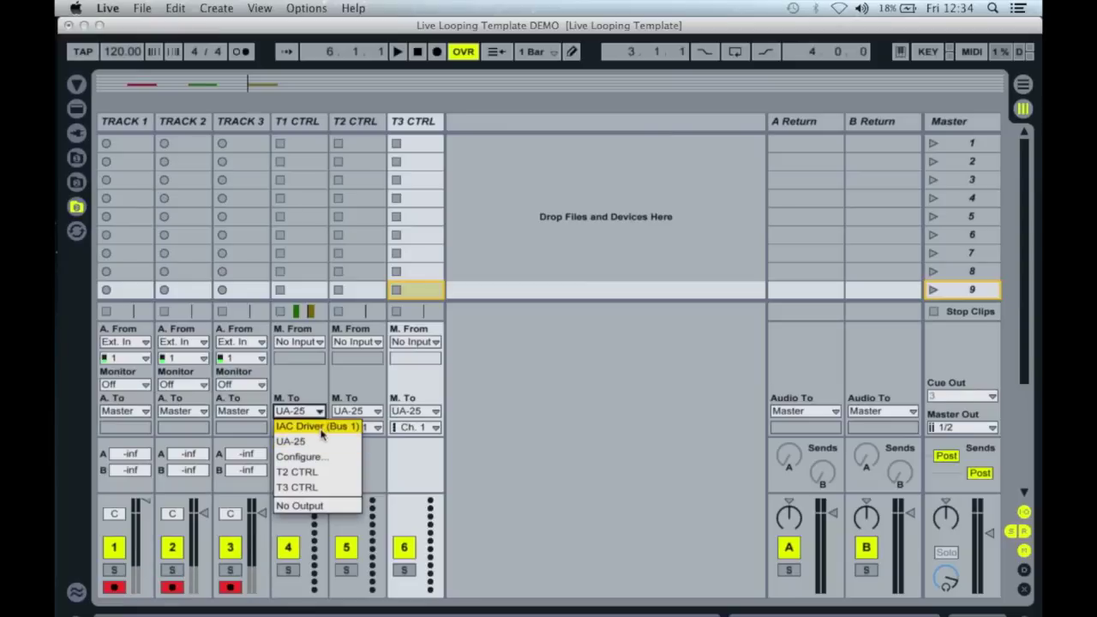
pyautogui.click(322, 429)
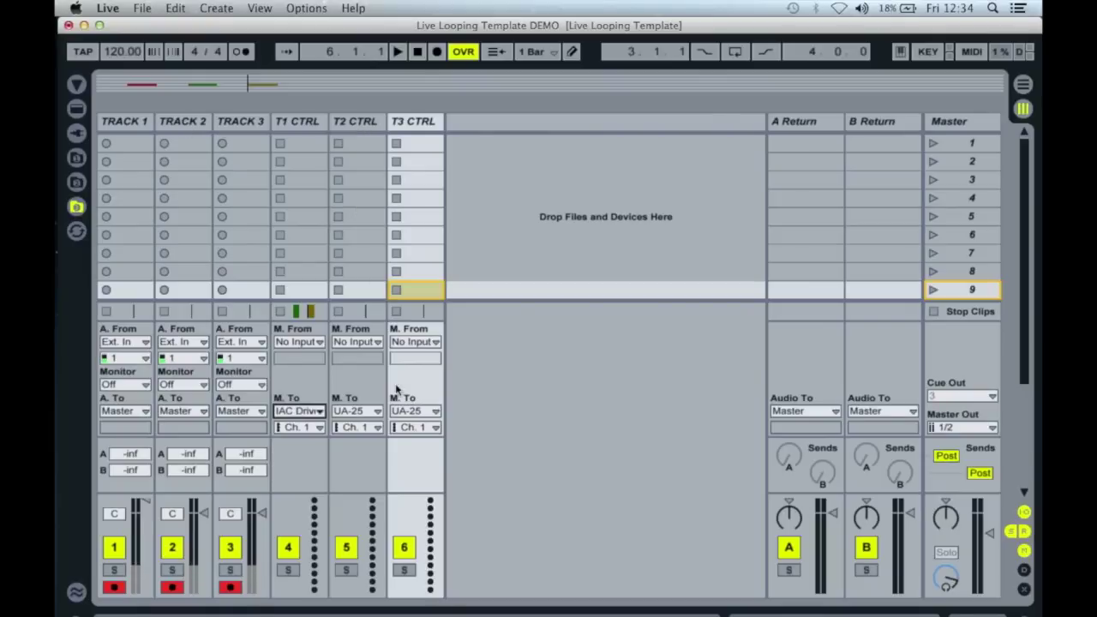
pyautogui.click(377, 411)
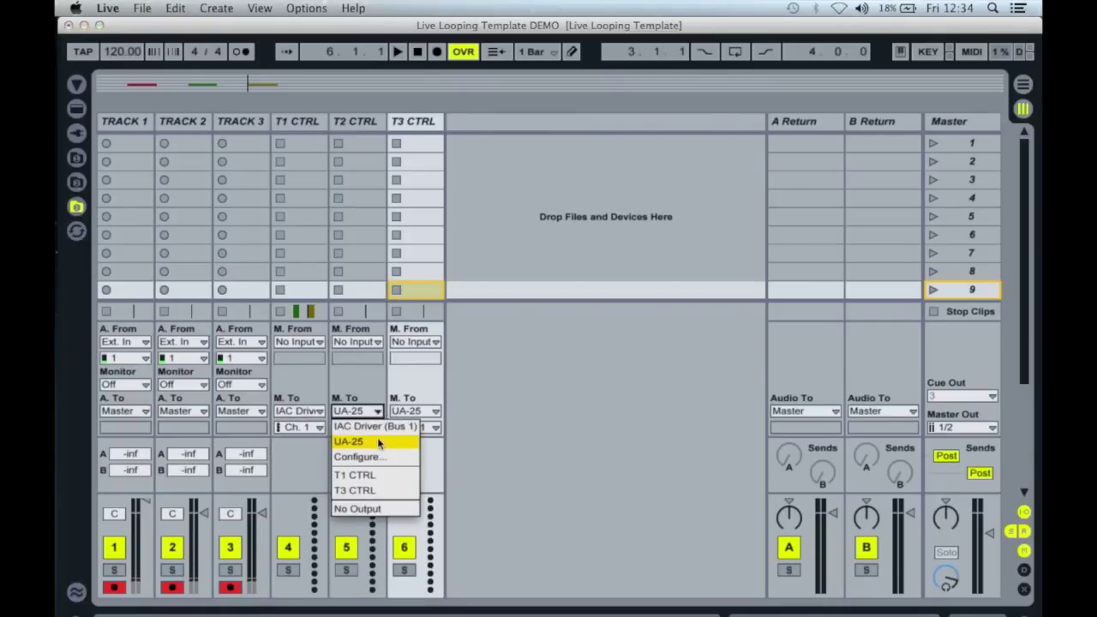
pyautogui.click(377, 427)
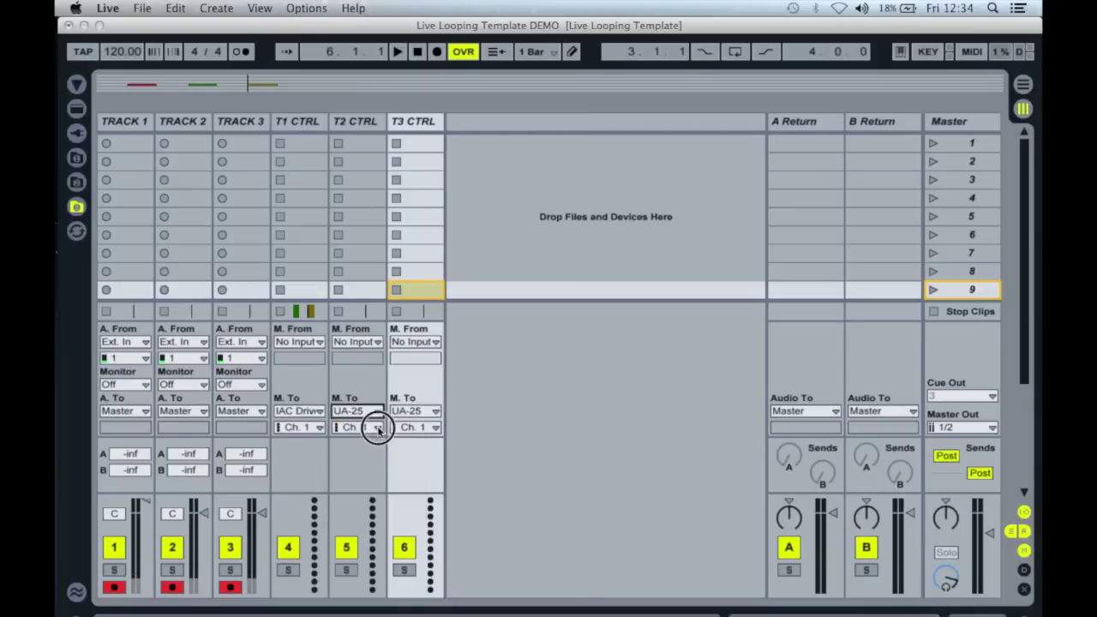
pyautogui.click(375, 427)
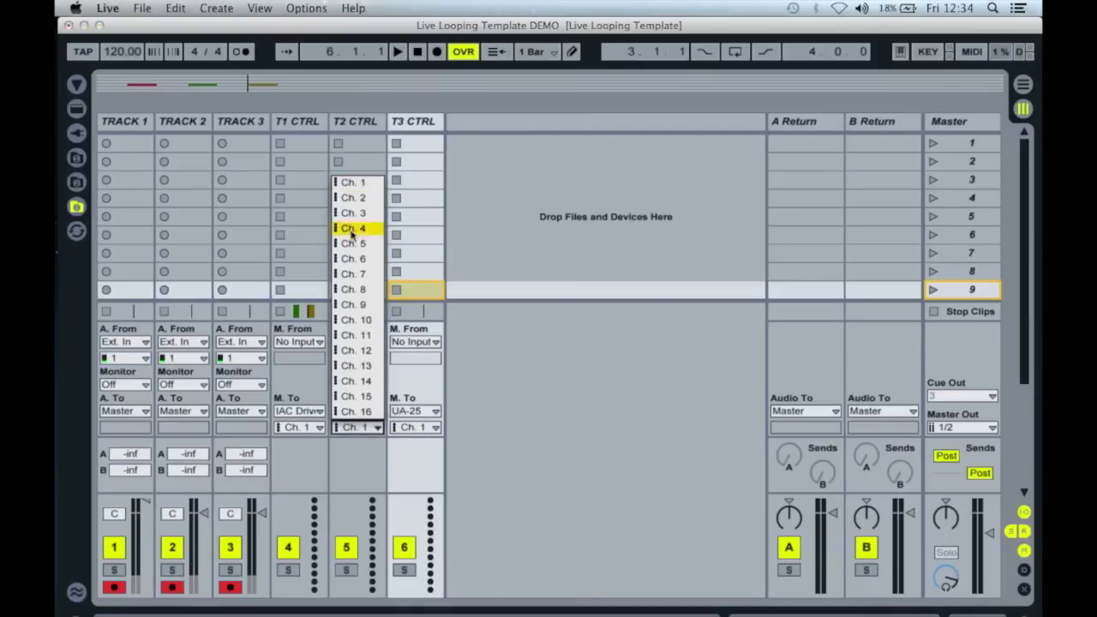
pyautogui.click(347, 198)
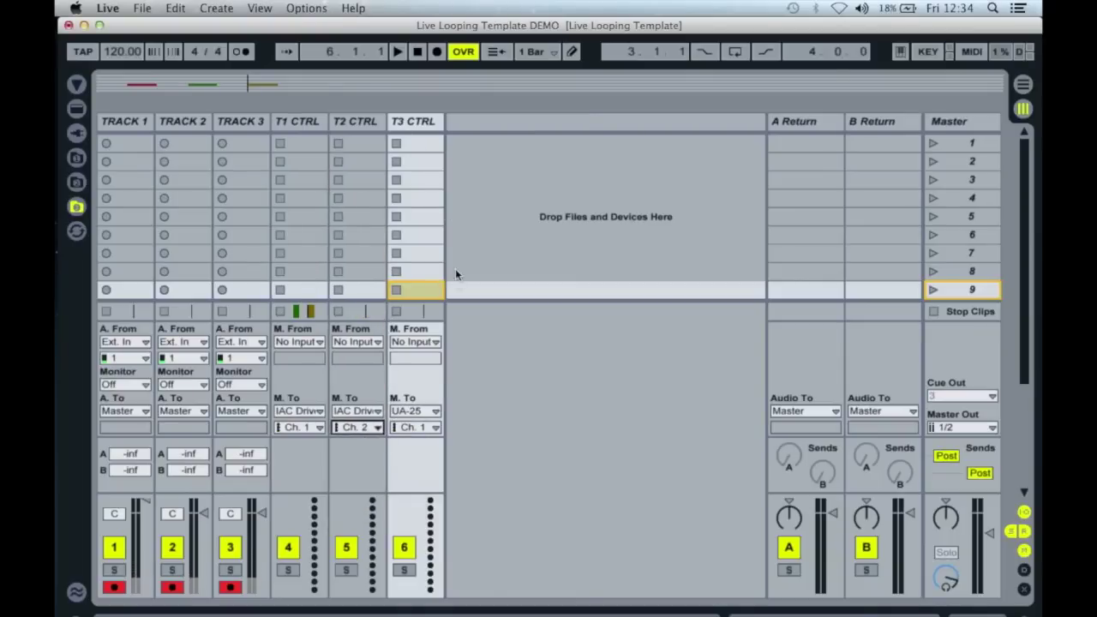
# Step: Route the MIDI output of T3 CTRL to IAC Driver (Bus 1) on Ch. 3
pyautogui.click(433, 411)
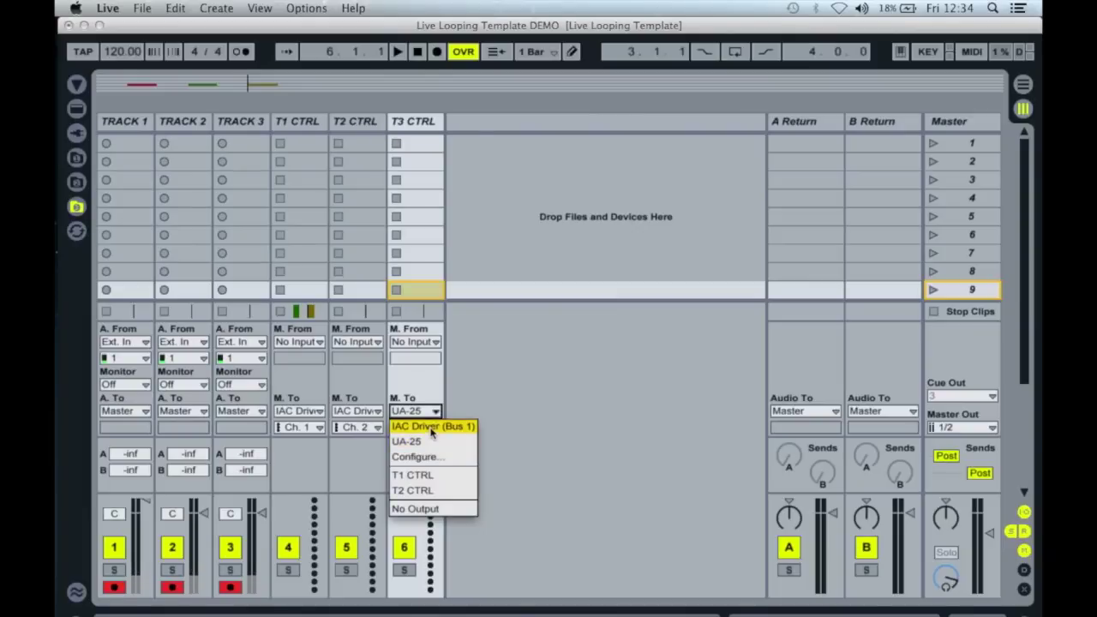
pyautogui.click(433, 426)
pyautogui.click(434, 427)
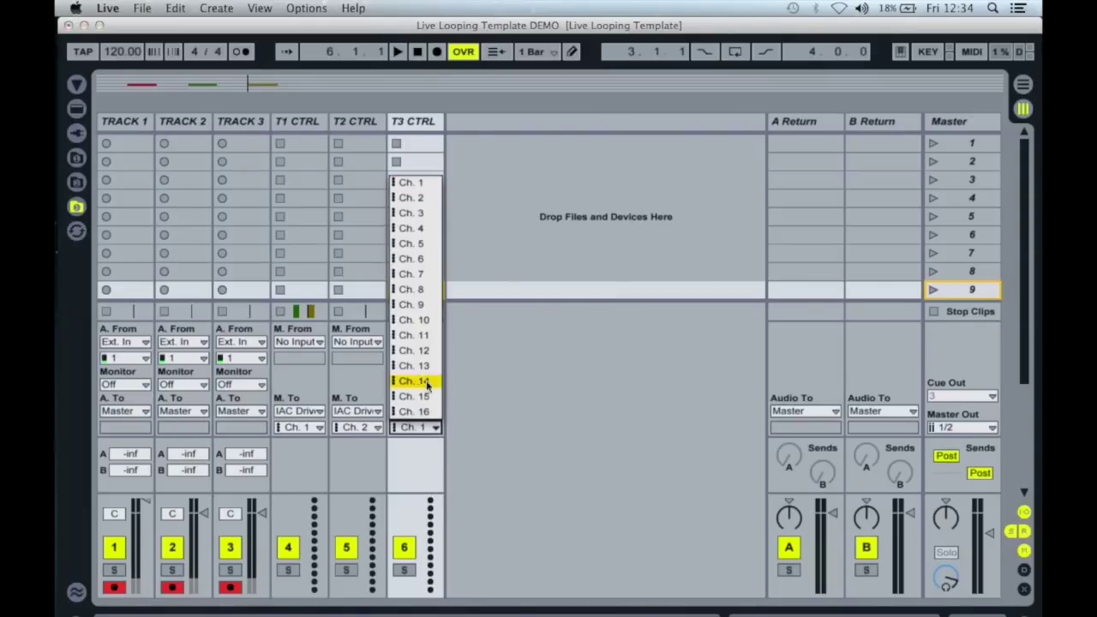
pyautogui.click(410, 213)
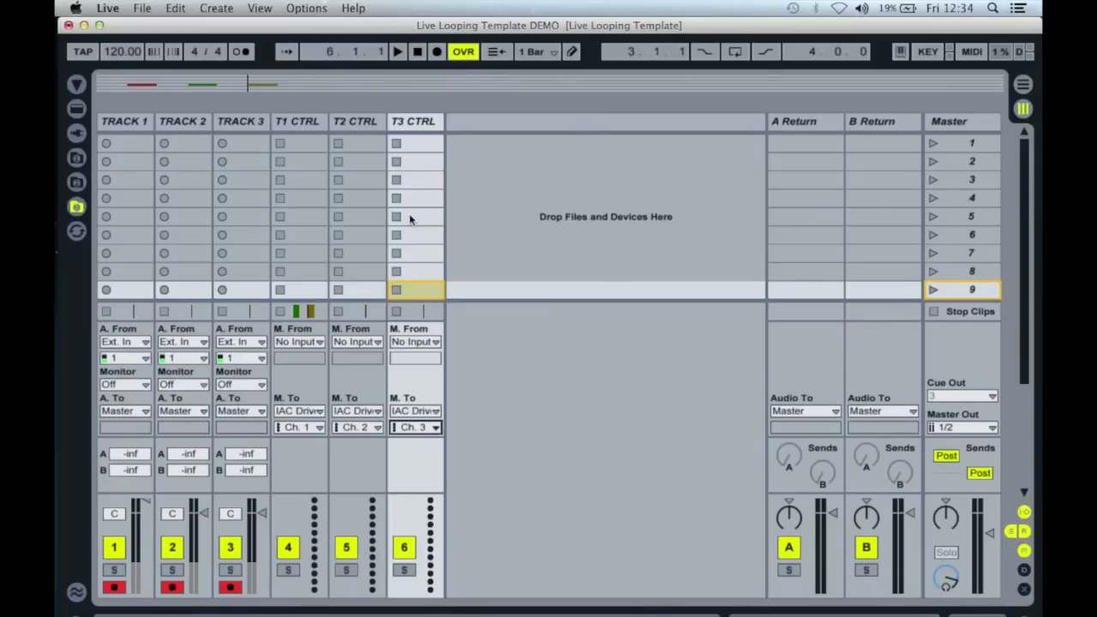
pyautogui.click(150, 178)
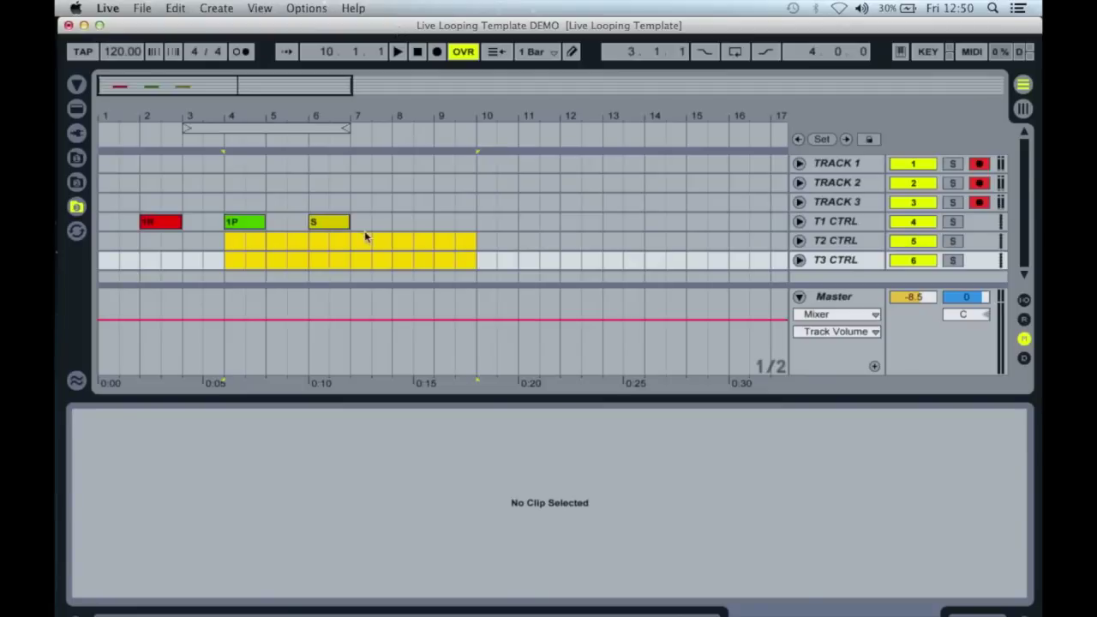
# Step: Move the S clip on T1 CTRL to bar 12 and copy 1R and 1P onto T2 CTRL at bars 4 and 6
pyautogui.click(169, 224)
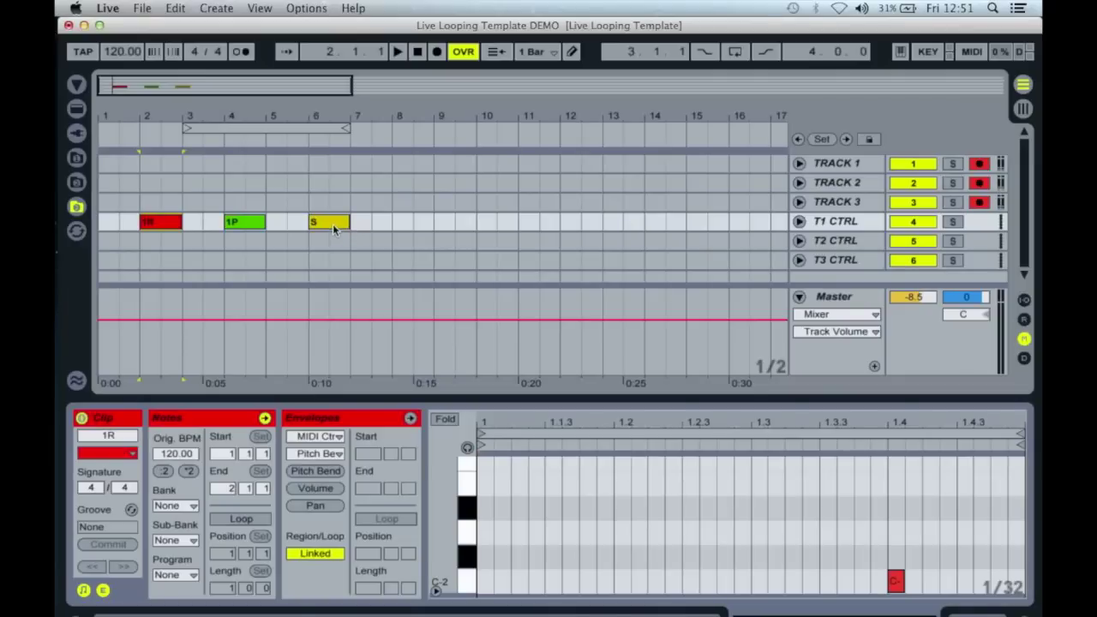
pyautogui.moveTo(334, 227); pyautogui.dragTo(594, 227)
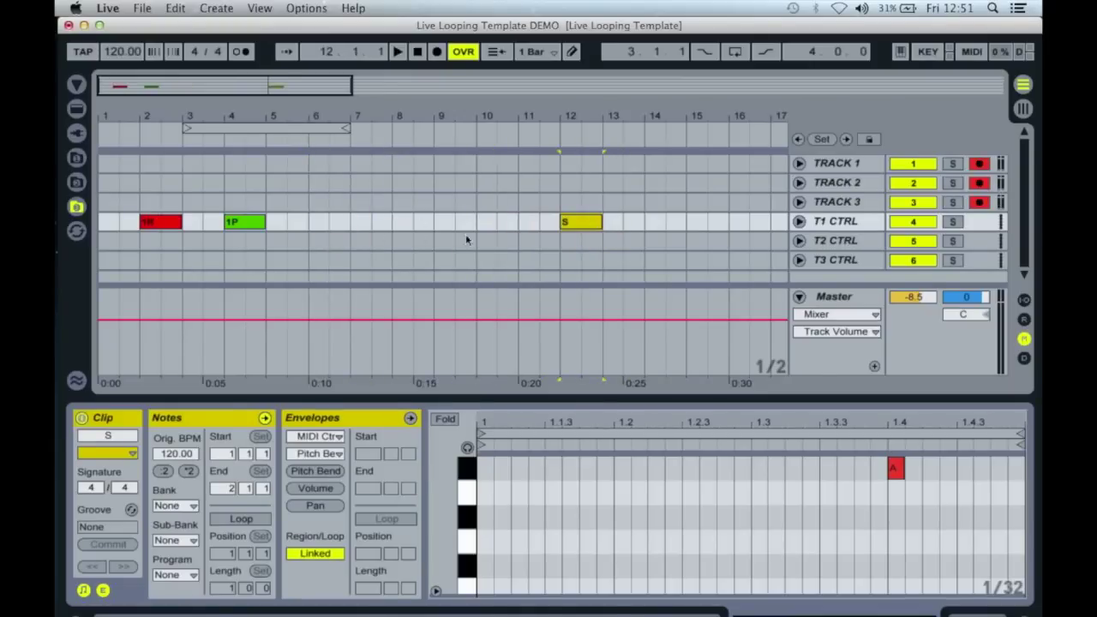
pyautogui.click(157, 226)
pyautogui.moveTo(157, 226); pyautogui.dragTo(335, 241)
pyautogui.click(253, 224)
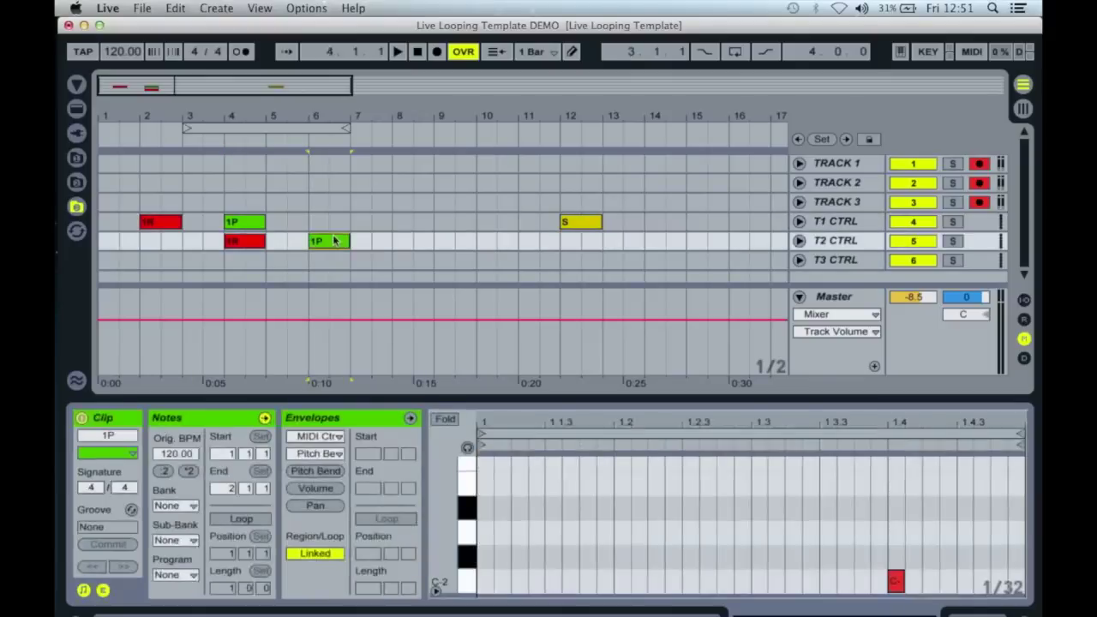
# Step: Copy the 1R, 1P and S clips onto T3 CTRL at bar 6, about bar 8 and bar 12
pyautogui.click(254, 245)
pyautogui.moveTo(255, 247); pyautogui.dragTo(339, 261)
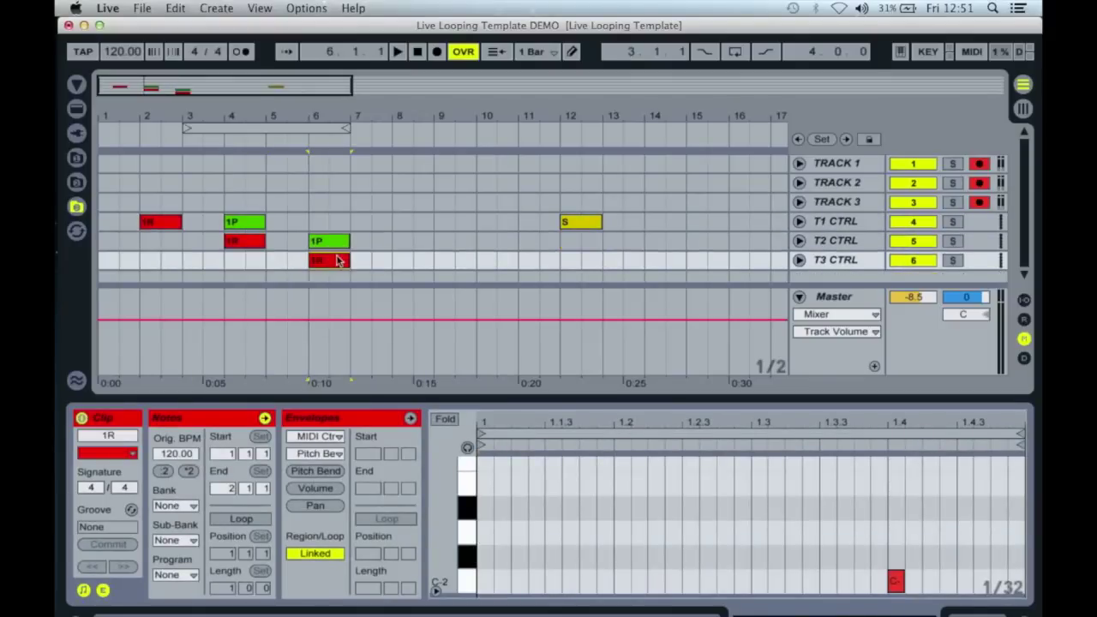
pyautogui.click(337, 246)
pyautogui.moveTo(339, 247); pyautogui.dragTo(416, 260)
pyautogui.click(584, 224)
pyautogui.moveTo(585, 224); pyautogui.dragTo(585, 264)
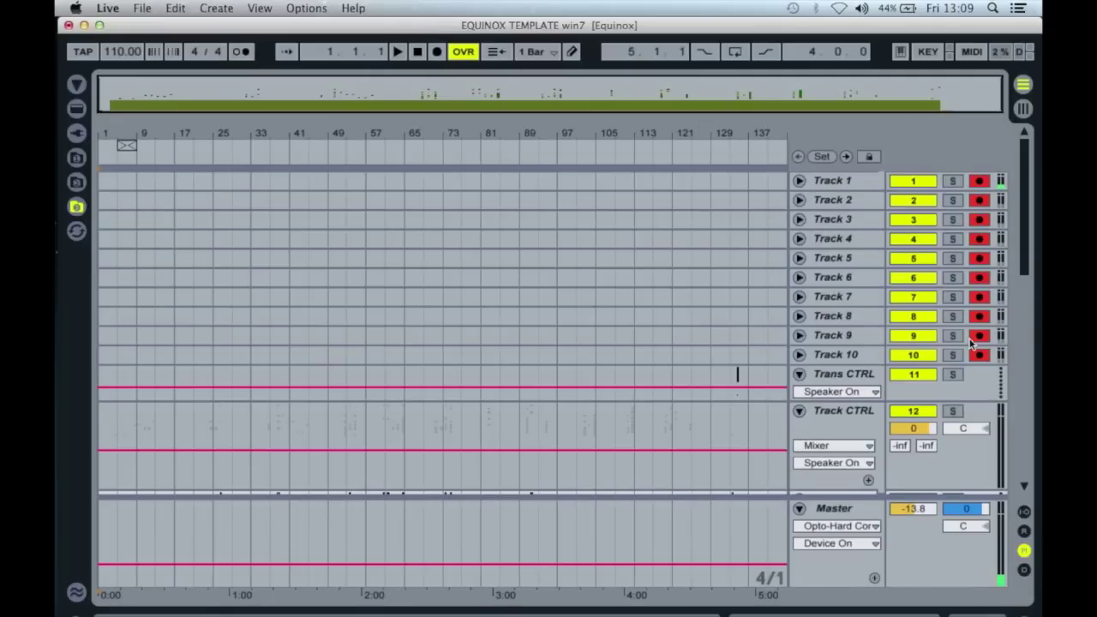
# Step: Examine the control clips on the T1 to T10 CTRL tracks of the Equinox template arrangement
pyautogui.click(1029, 224)
pyautogui.moveTo(1028, 225); pyautogui.dragTo(1029, 320)
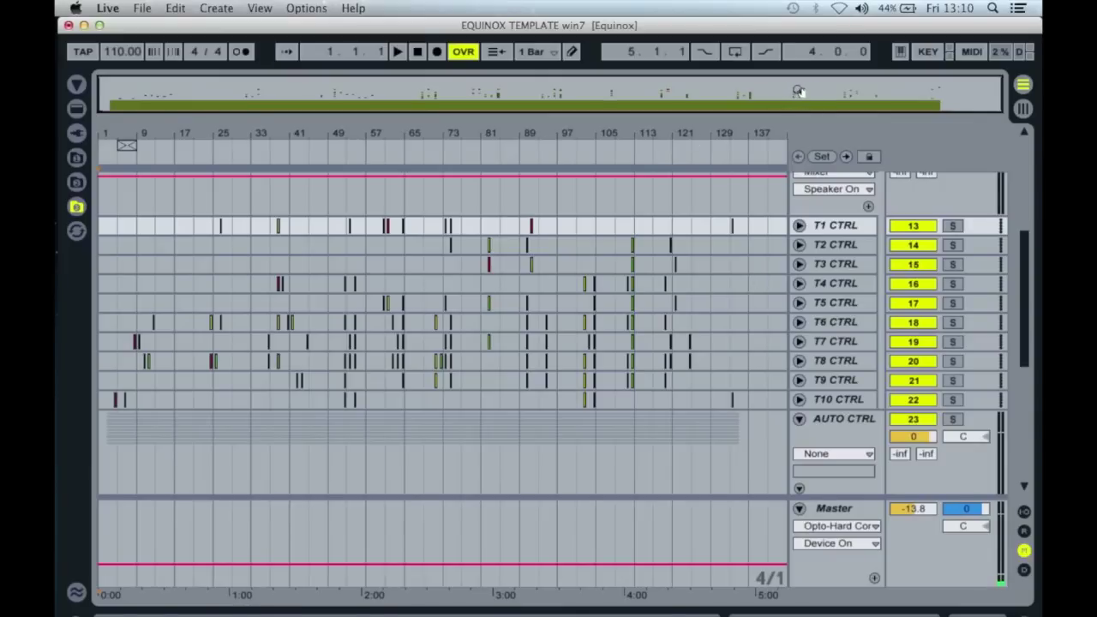
pyautogui.moveTo(804, 92); pyautogui.dragTo(728, 147)
pyautogui.moveTo(551, 141); pyautogui.dragTo(550, 140)
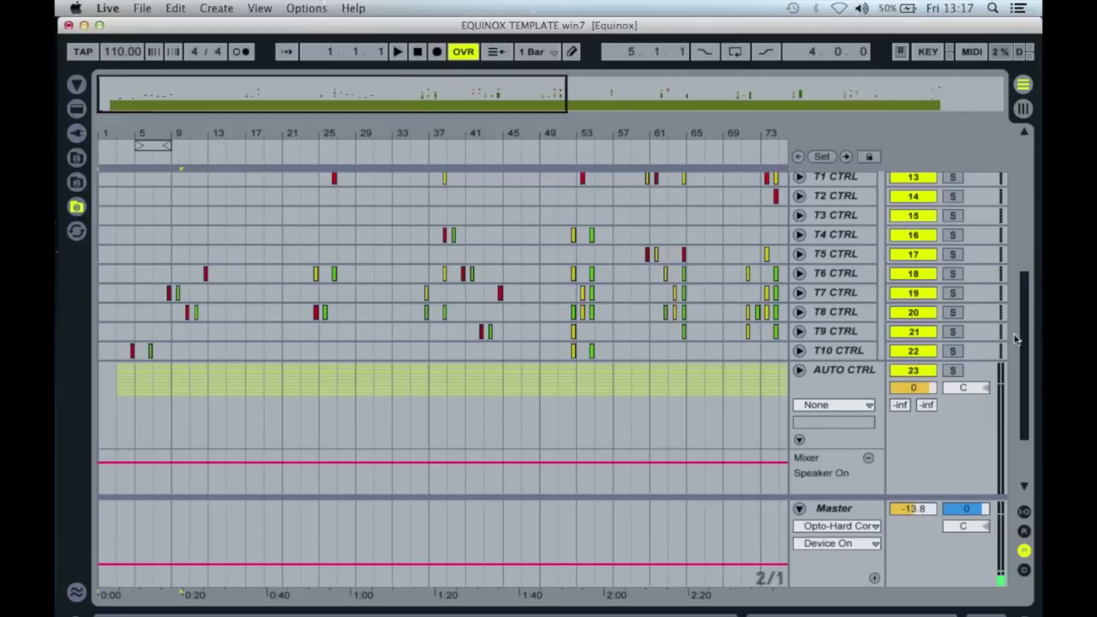
# Step: Inspect the 1 Click clip on the Click track in the clip detail view, and close that view
pyautogui.scroll(-3, 1025, 338)
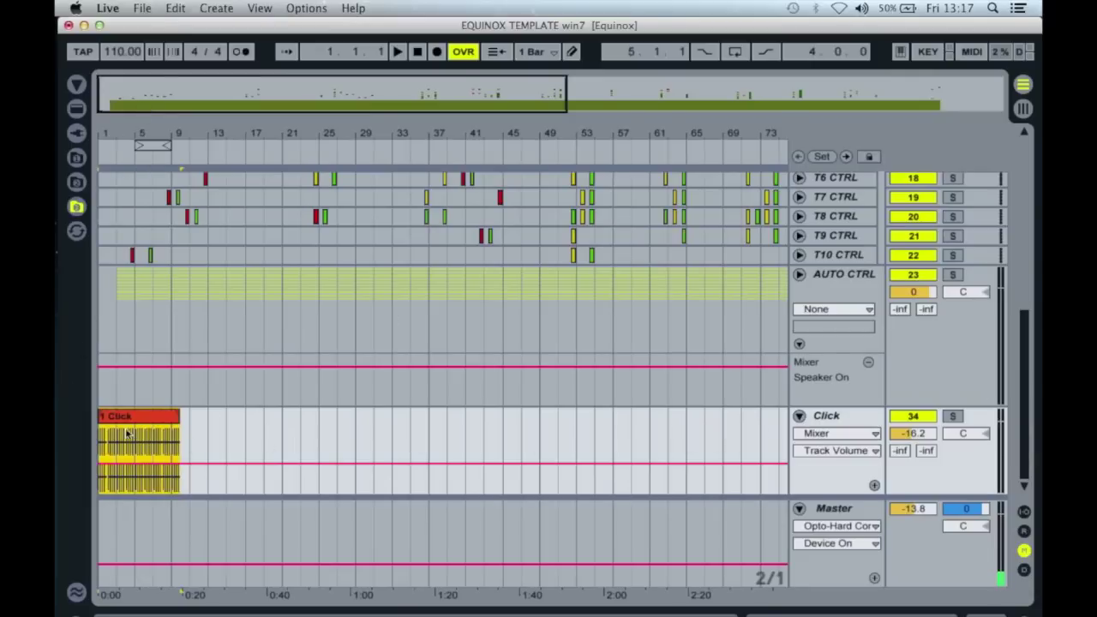
pyautogui.click(131, 93)
pyautogui.moveTo(130, 93); pyautogui.dragTo(118, 288)
pyautogui.doubleClick(130, 415)
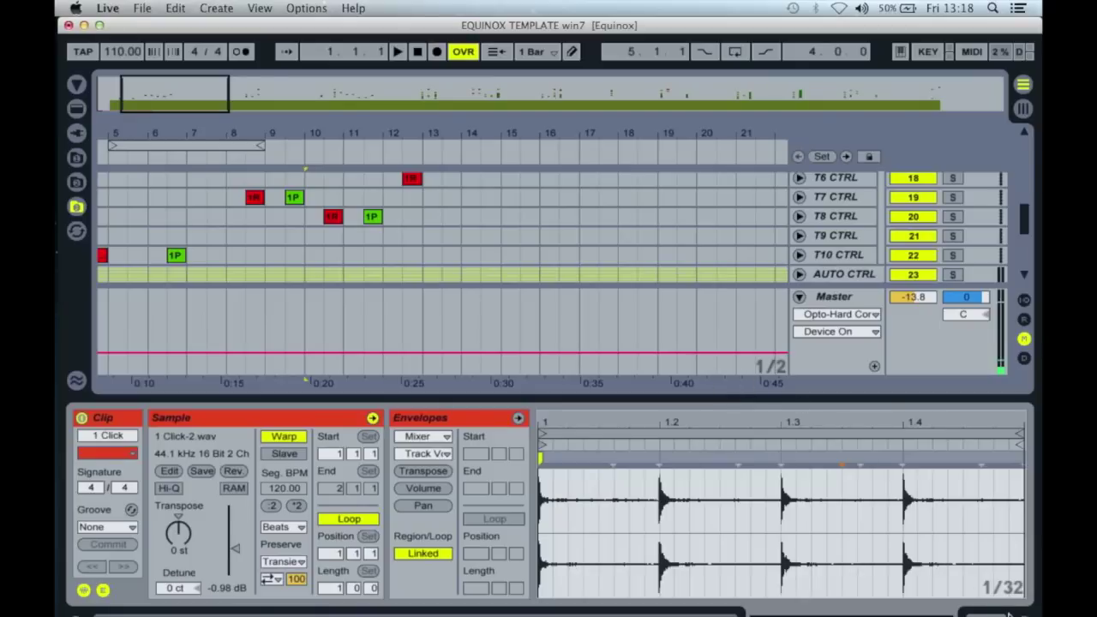
pyautogui.click(1025, 608)
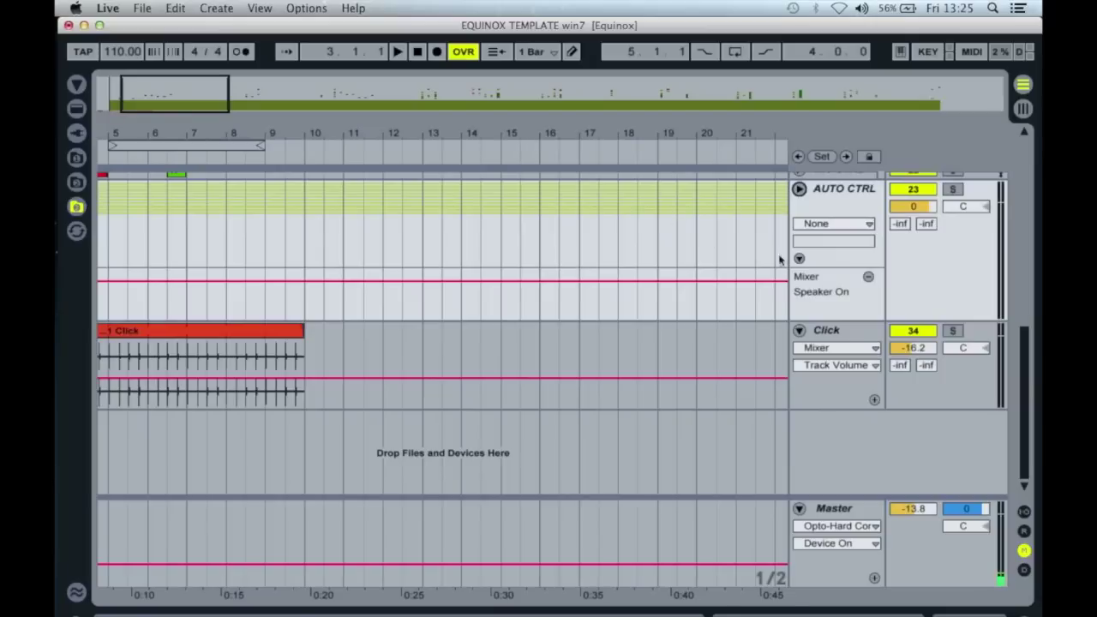
# Step: Unfold the AUTO CTRL group and open the T1 AUTO track's automation clip to show its envelope
pyautogui.click(799, 190)
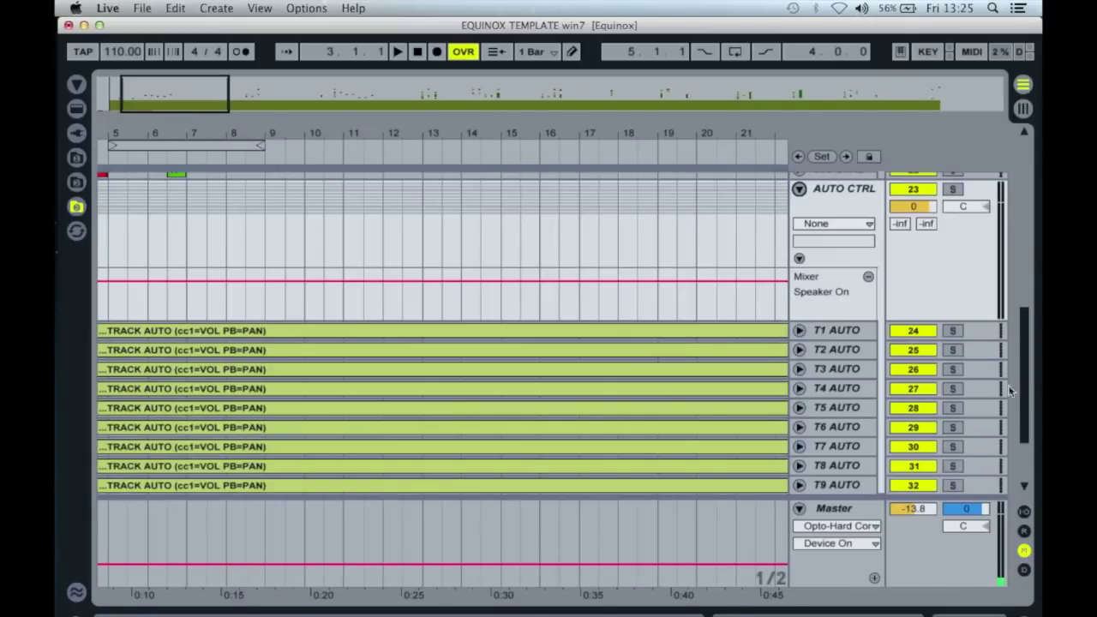
pyautogui.moveTo(1029, 383); pyautogui.dragTo(1026, 407)
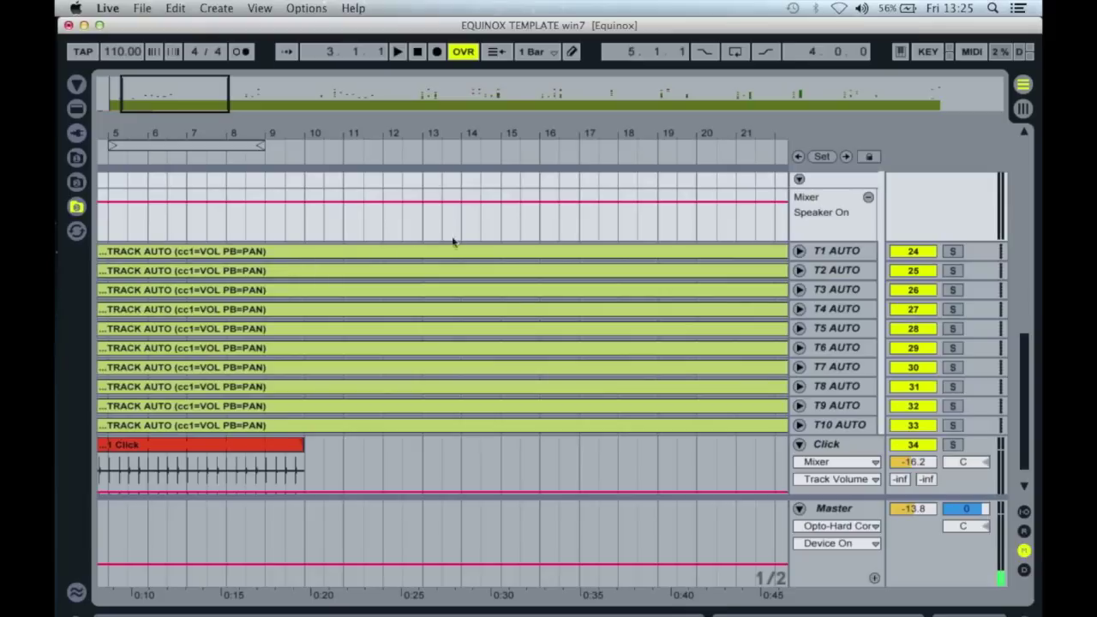
pyautogui.doubleClick(607, 252)
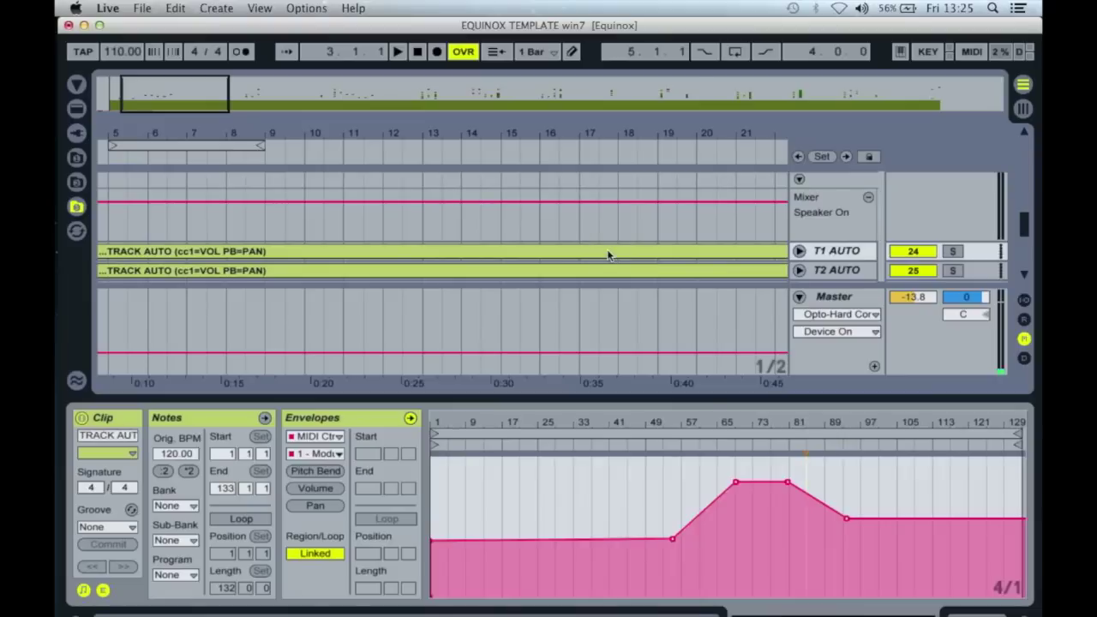